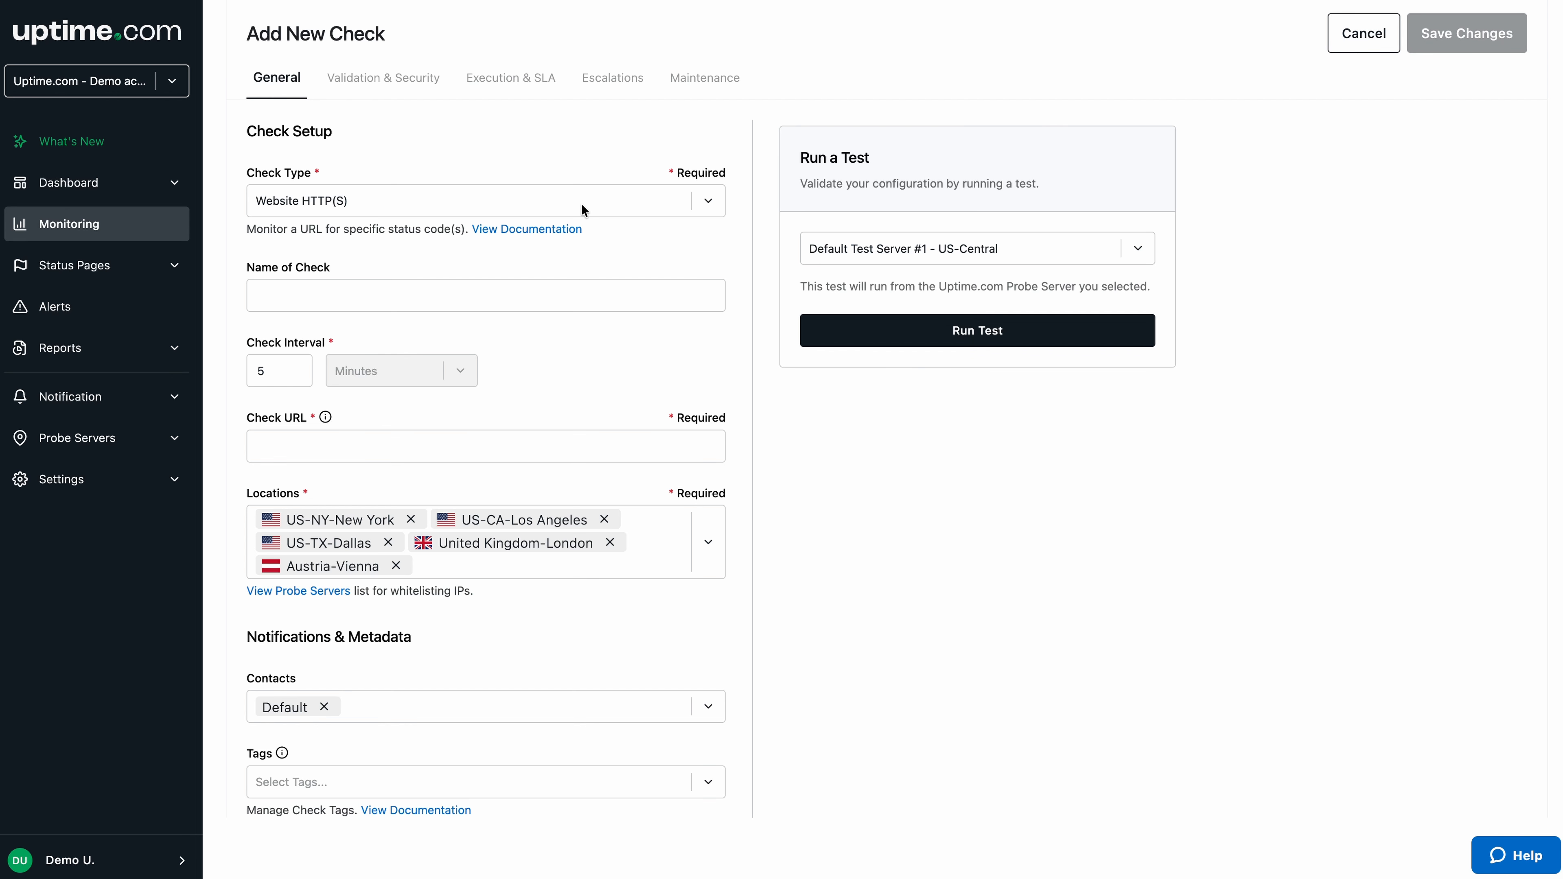
- On the Add New Check form, open the check type choices
left_click(585, 206)
type("tran")
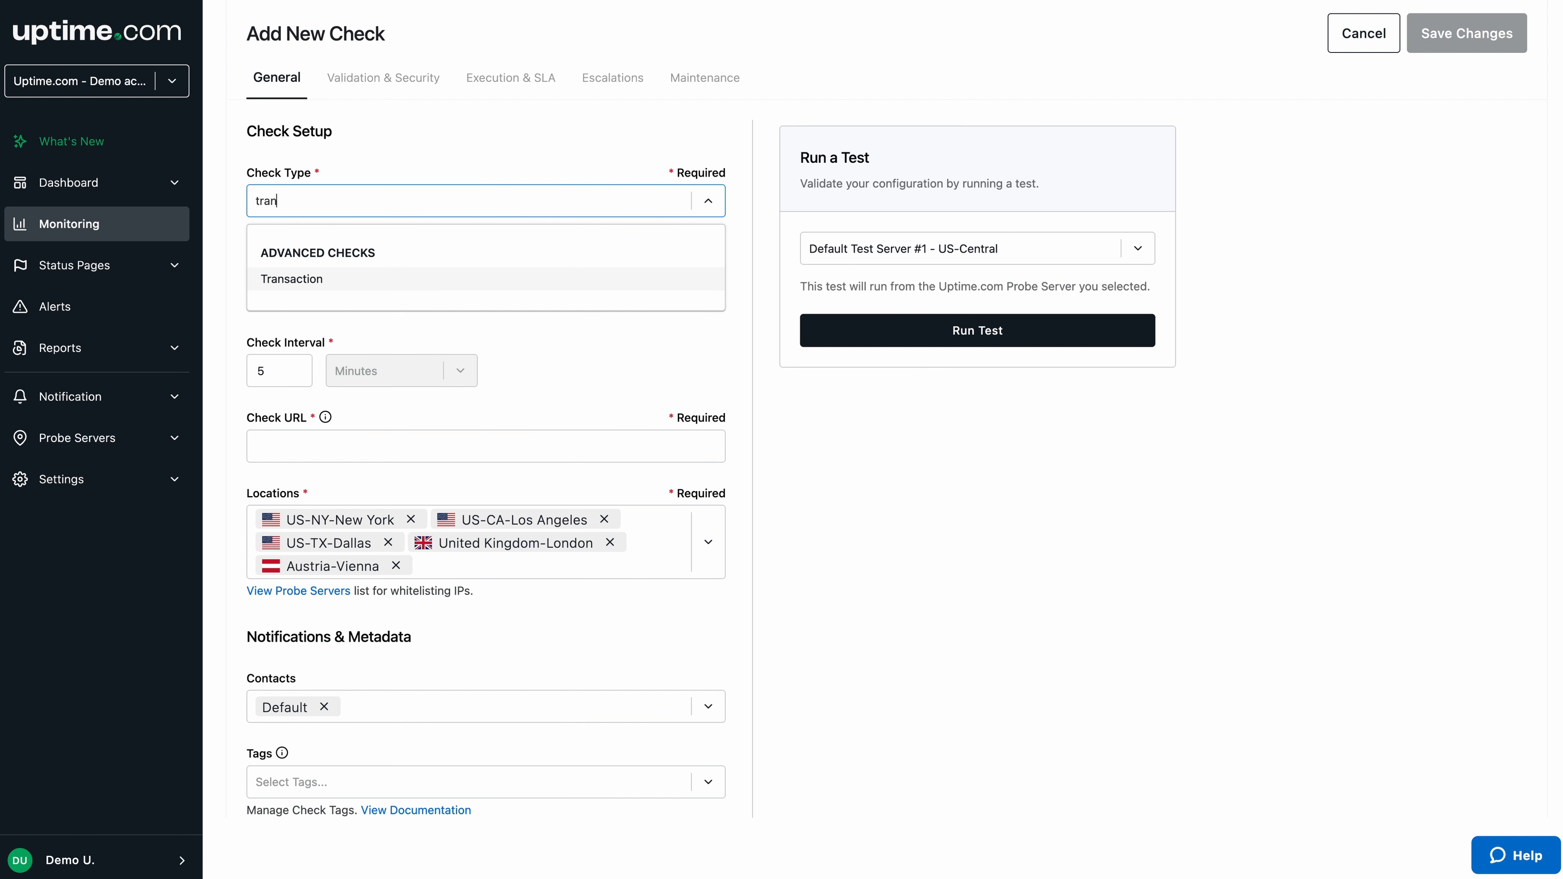
key("Return")
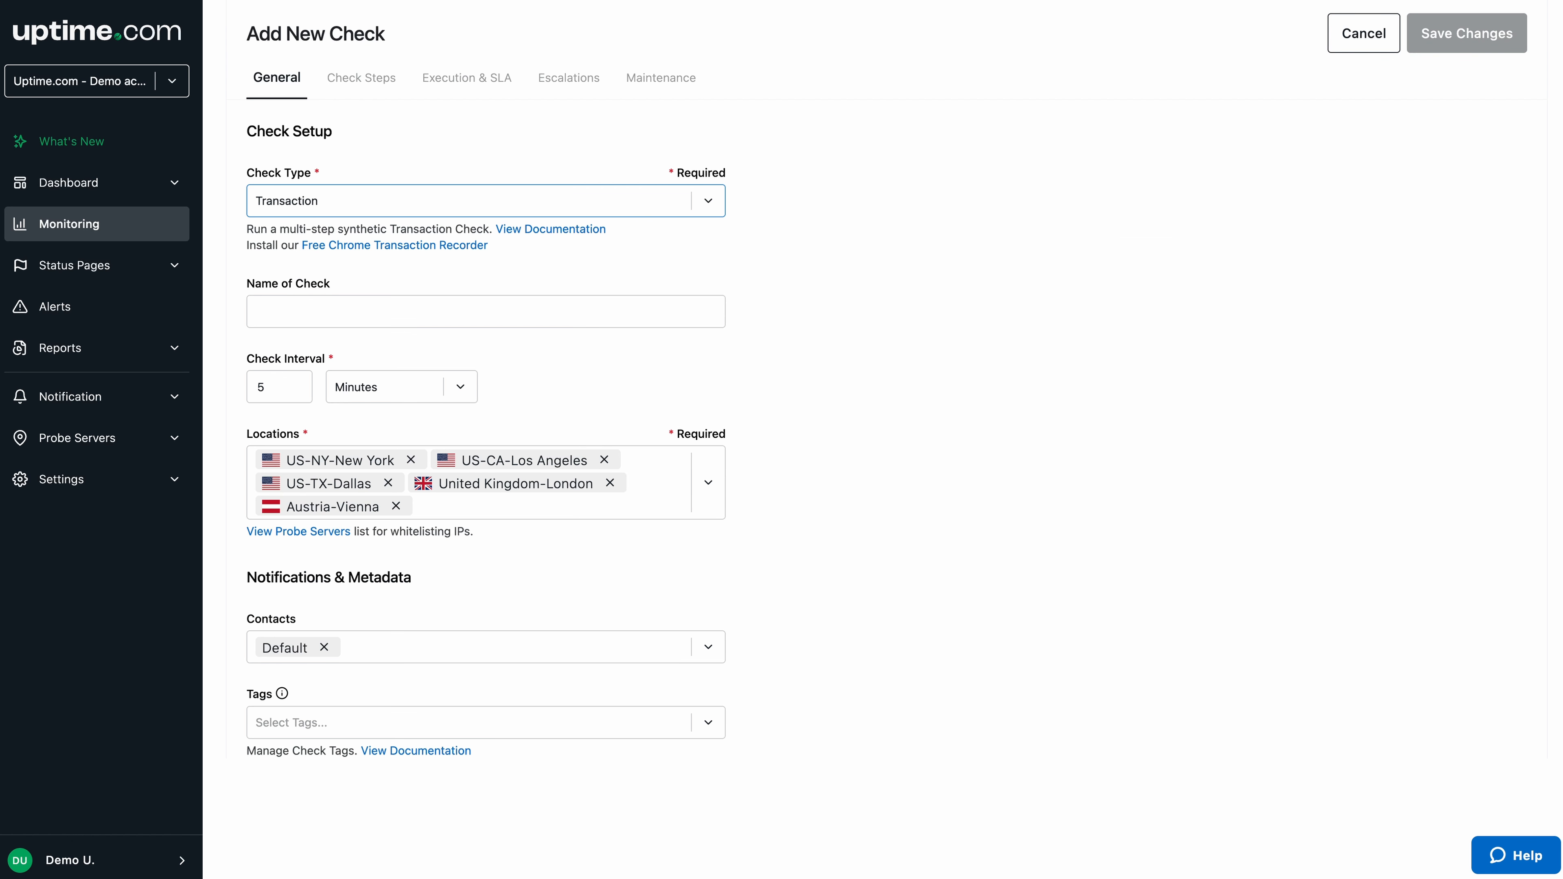
left_click(377, 83)
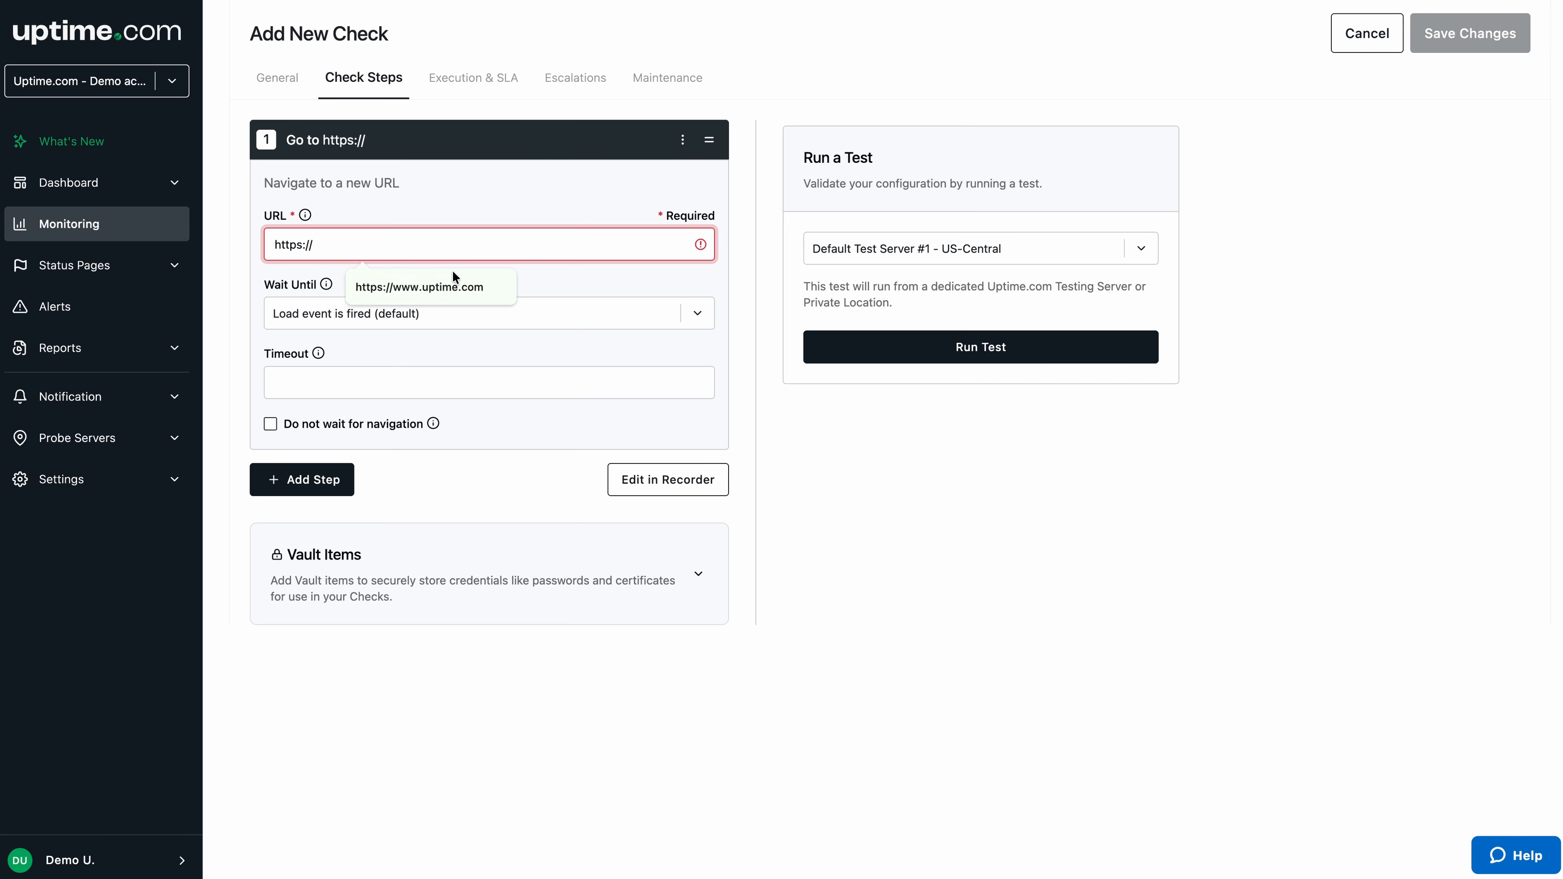
left_click(454, 275)
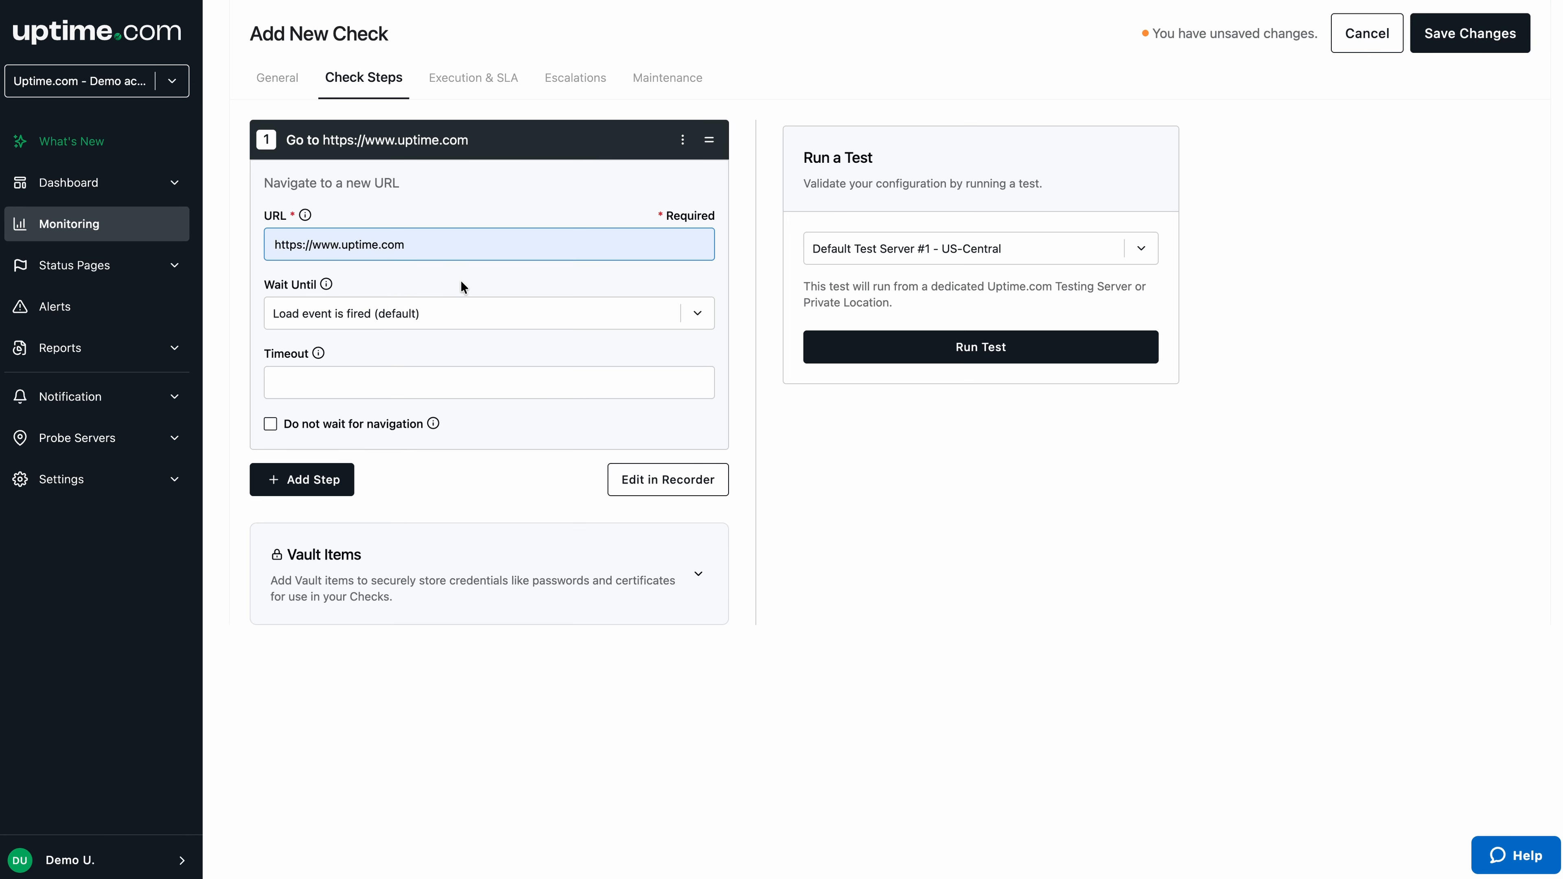
left_click(677, 492)
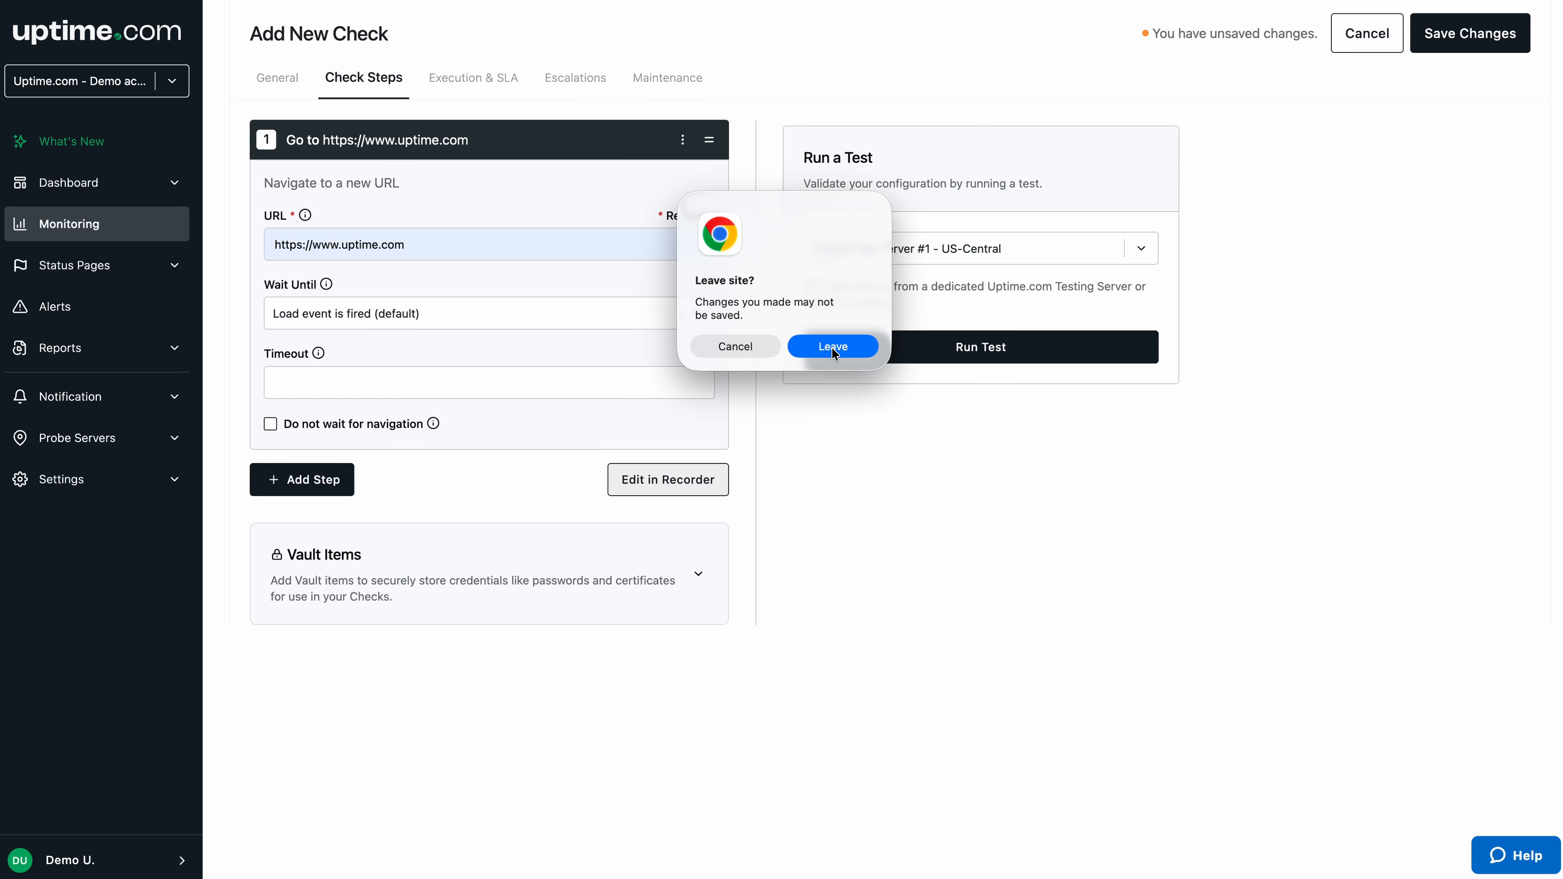
left_click(834, 347)
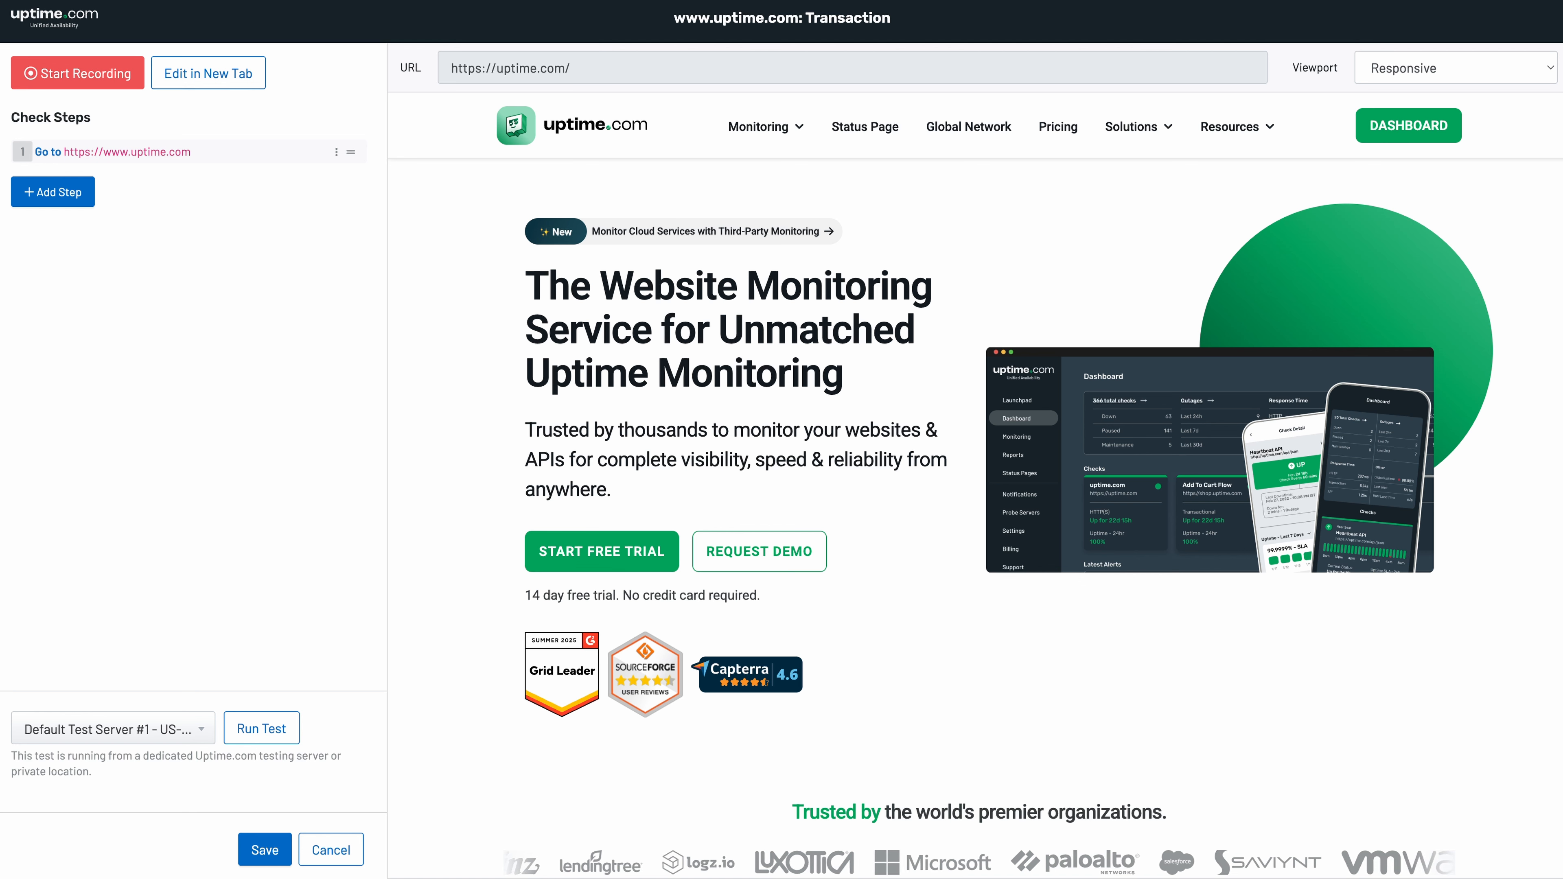
- Once the recorder loads the uptime.com homepage, open its viewport size list
left_click(1532, 67)
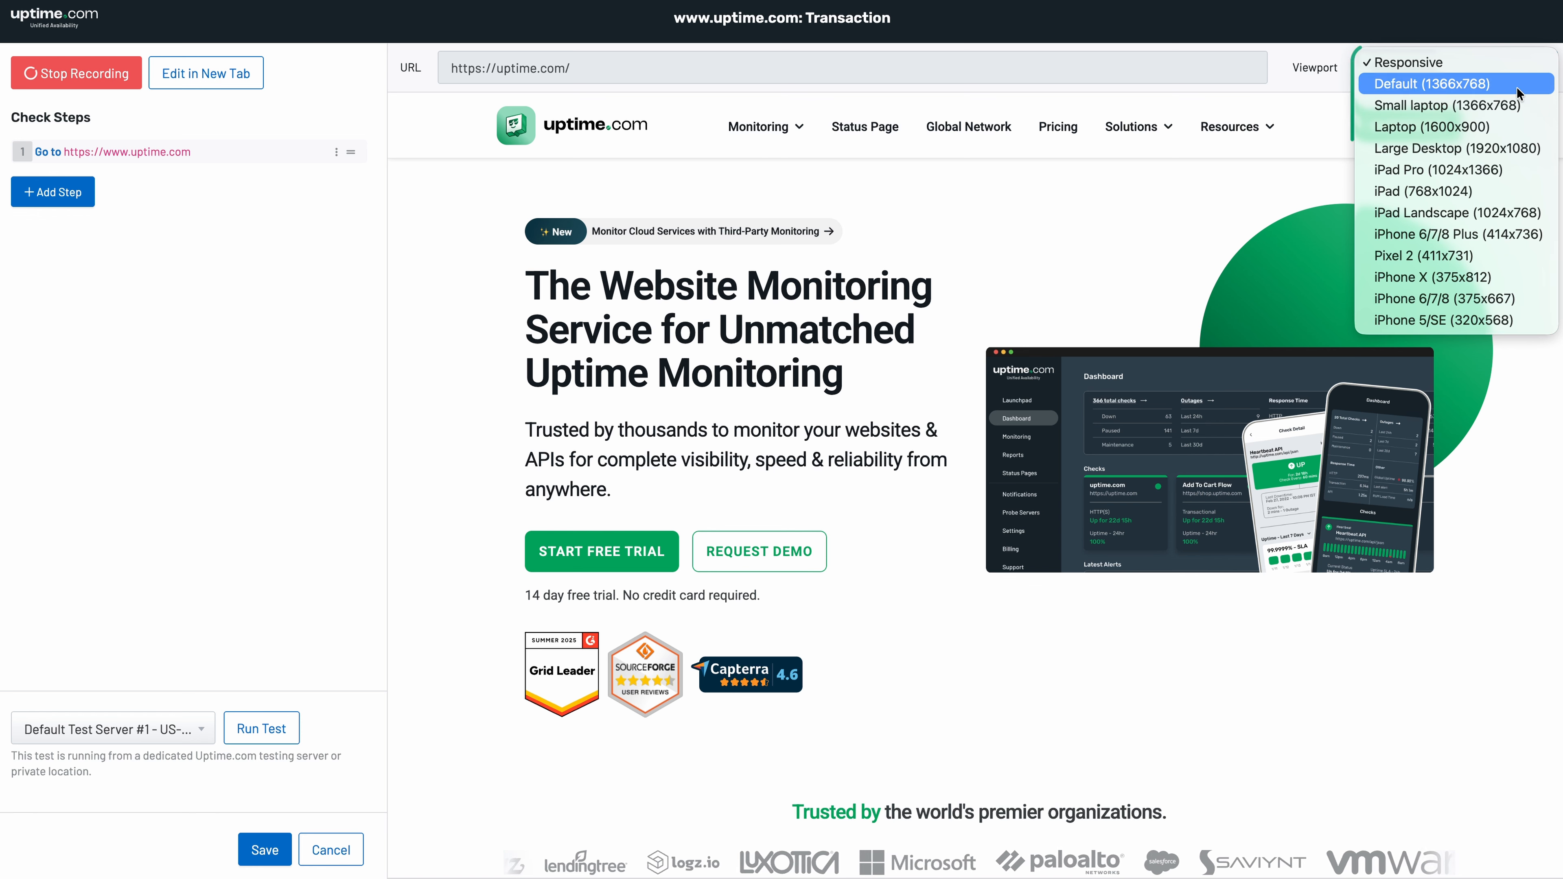
- Keep the Responsive viewport, briefly expand and collapse step 1, and bring up the step types
left_click(1516, 60)
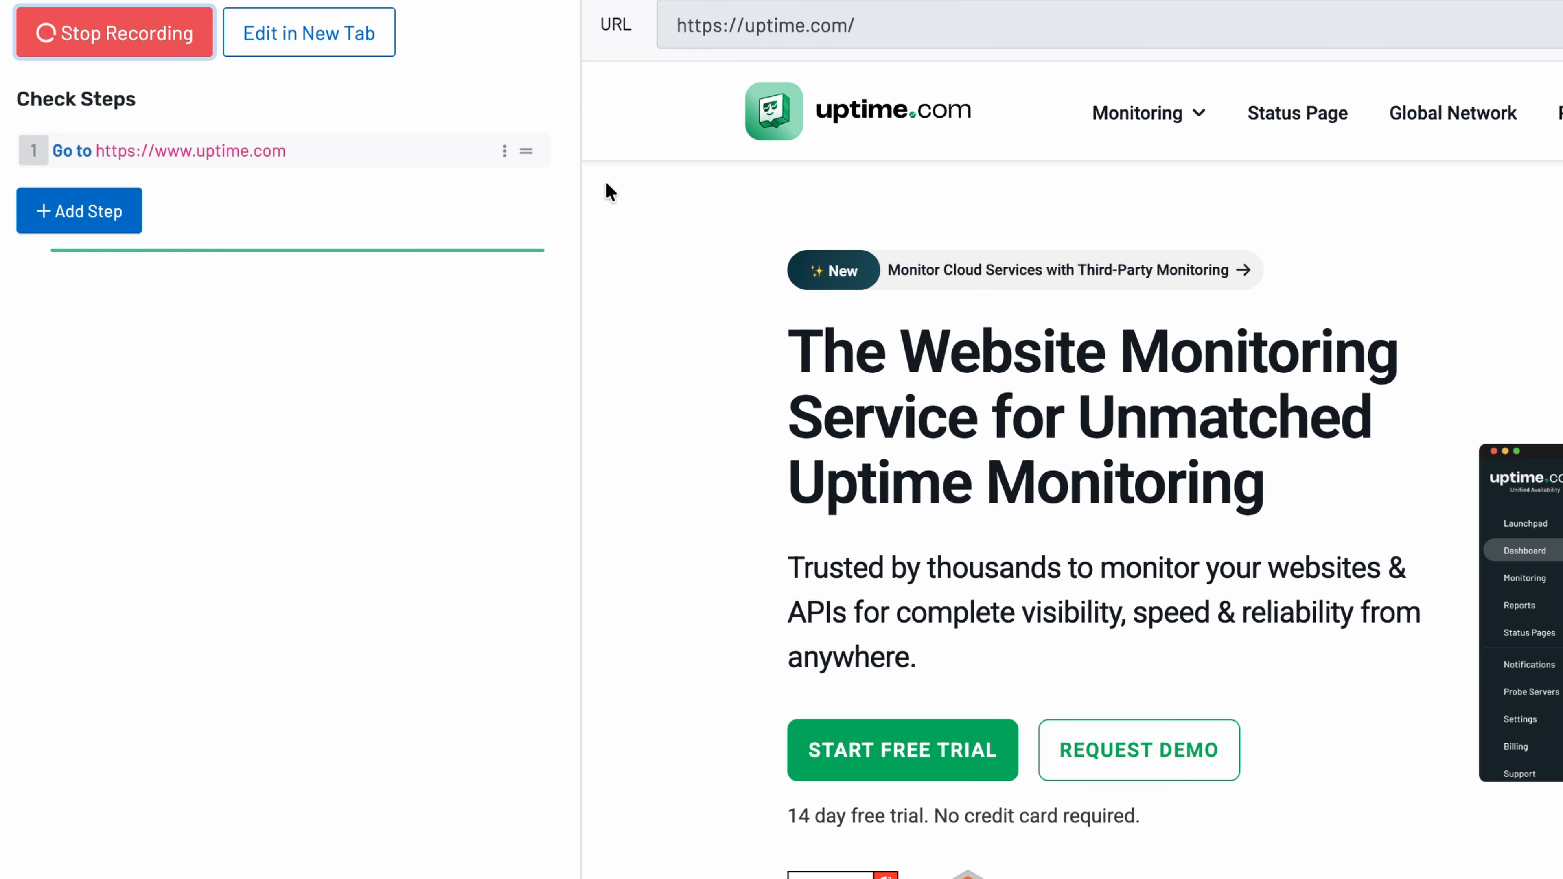
left_click(482, 158)
left_click(481, 153)
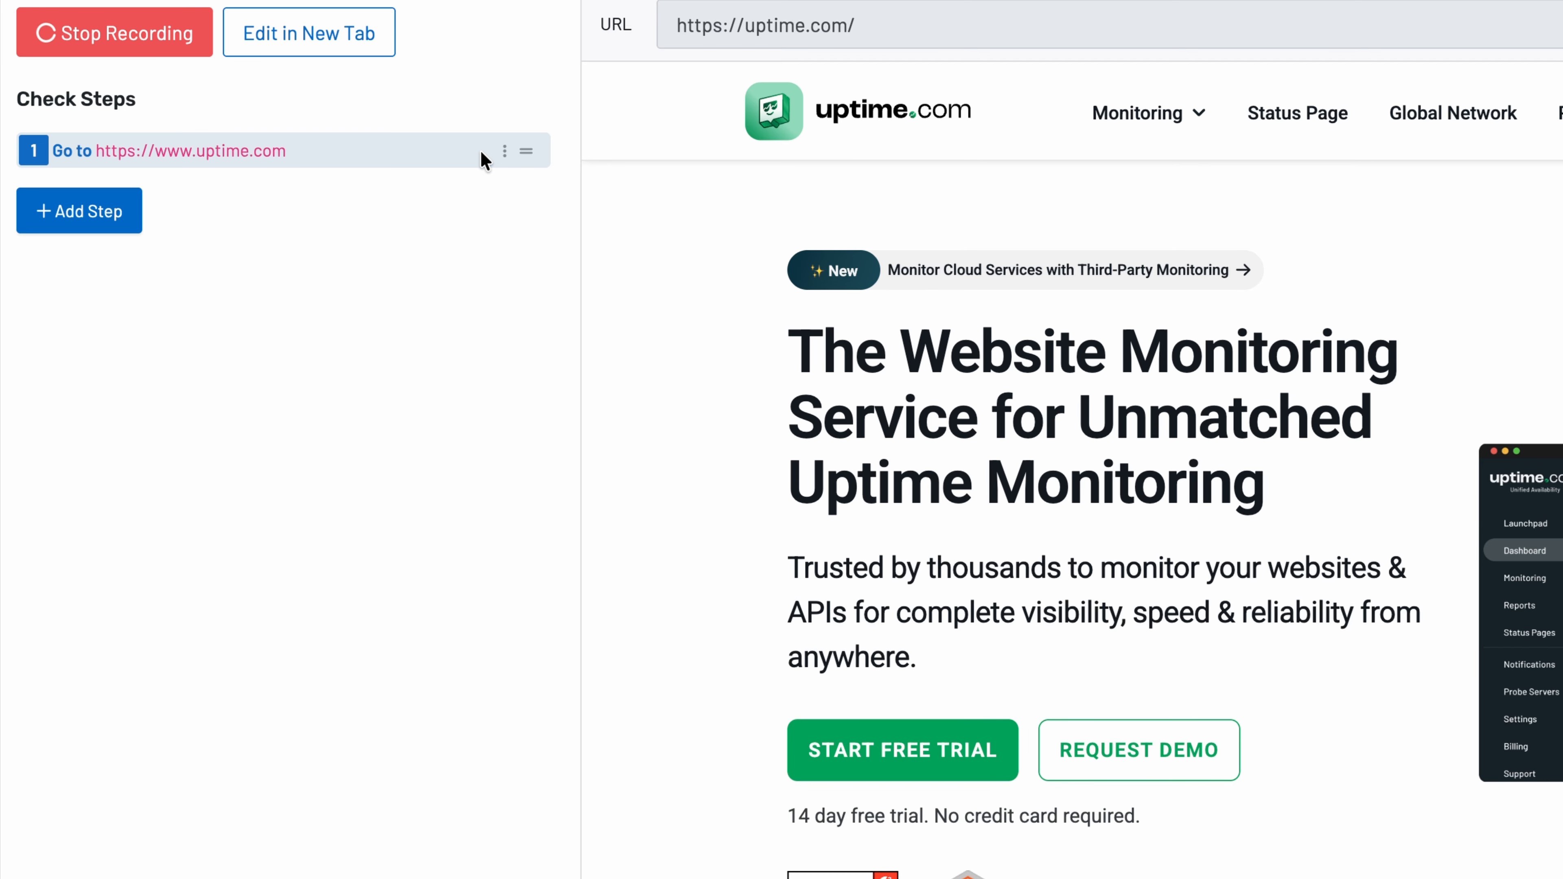
left_click(140, 234)
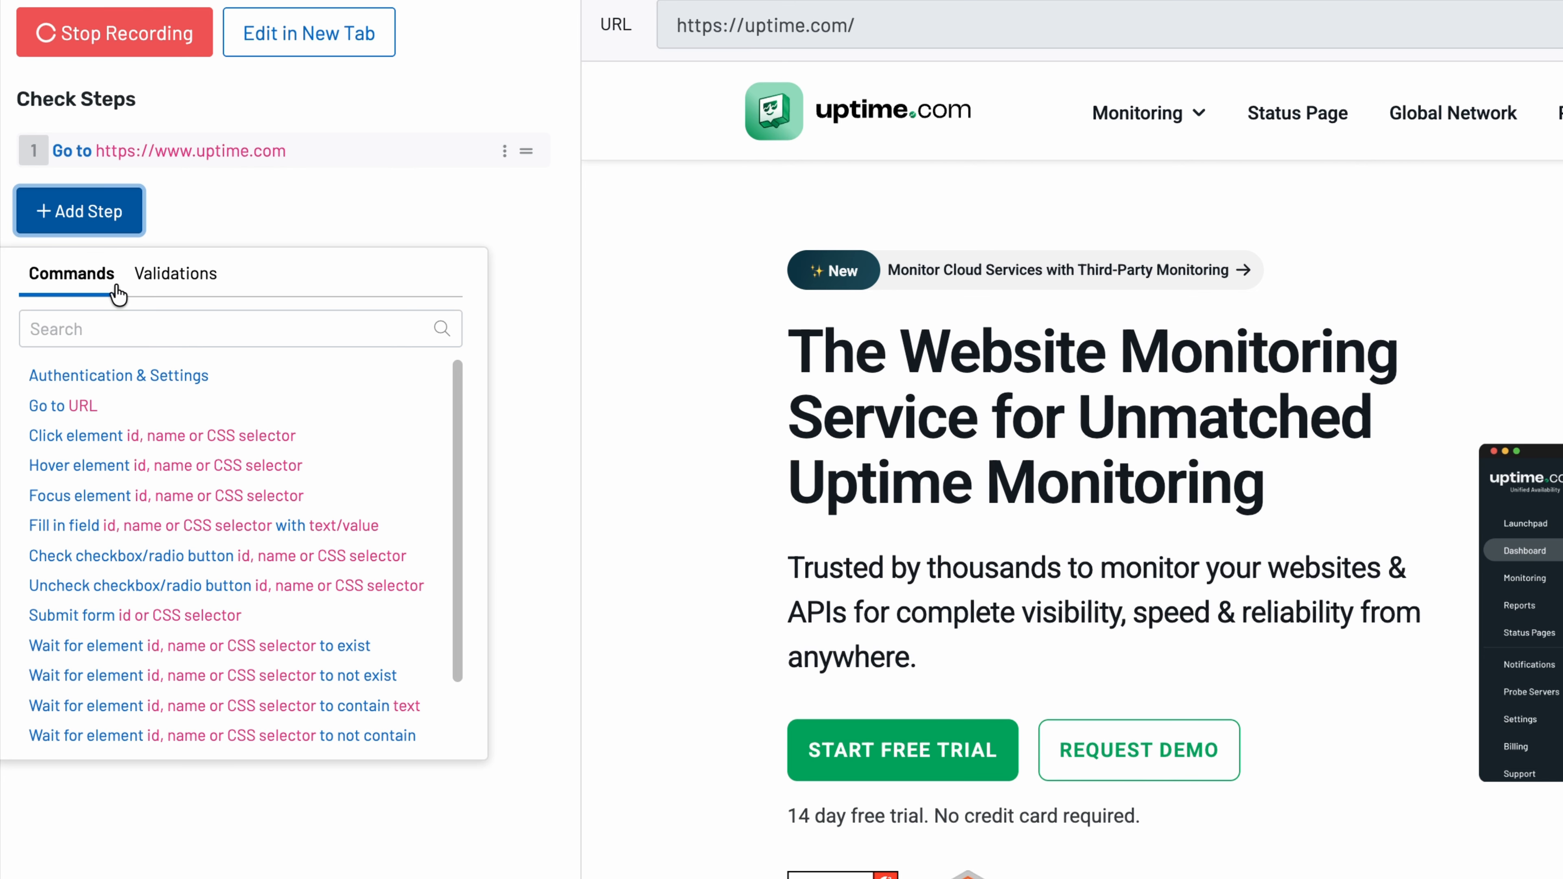
- Add a single-click step on the REQUEST DEMO button (.left #demoButton) and run a test
left_click(176, 285)
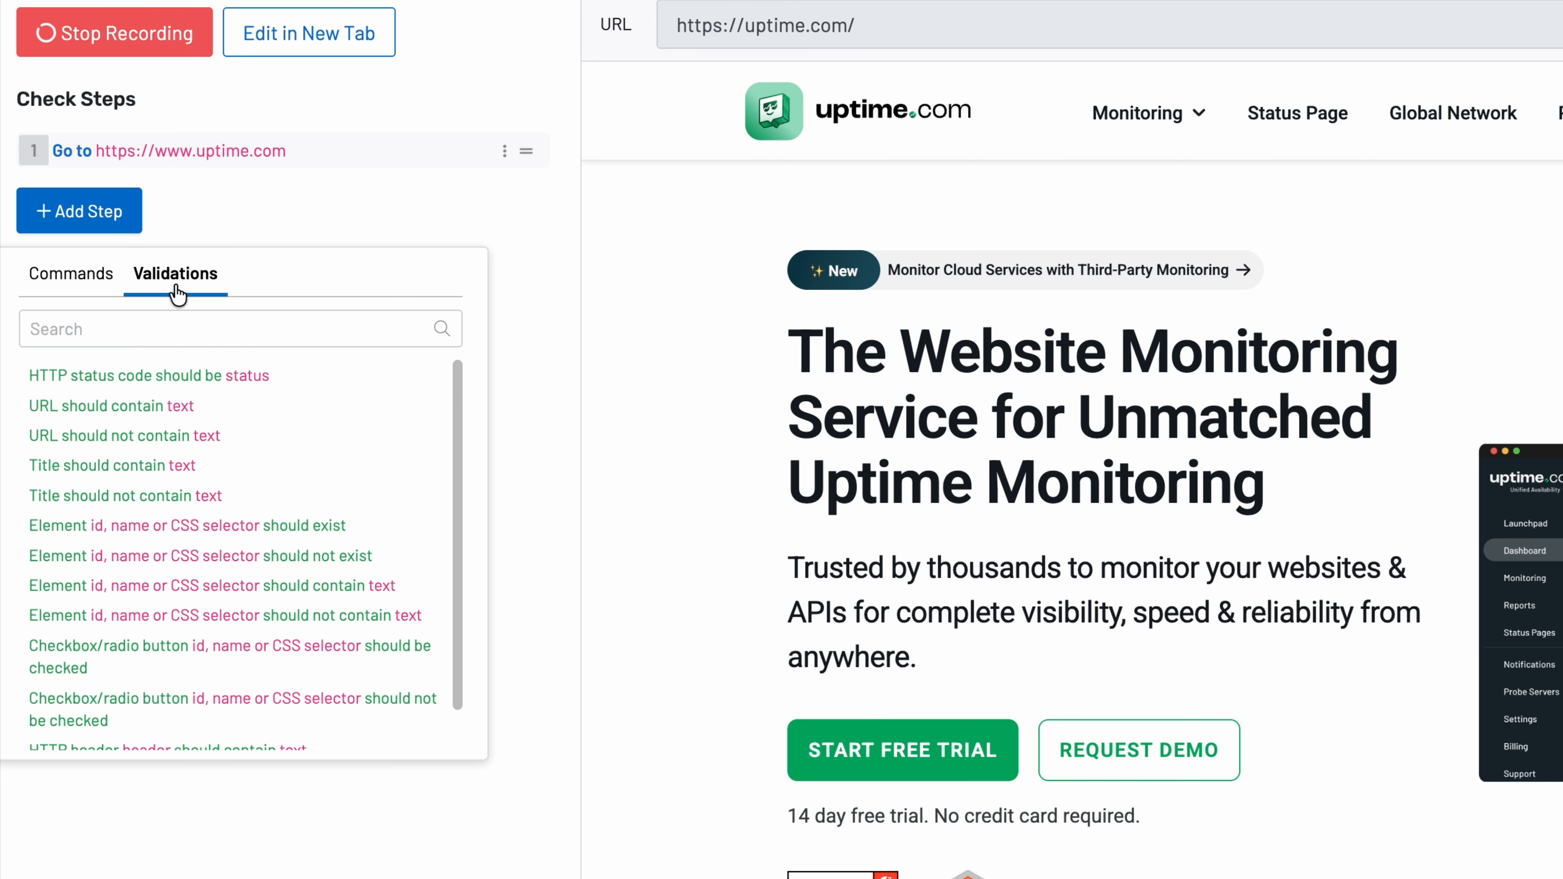
left_click(103, 290)
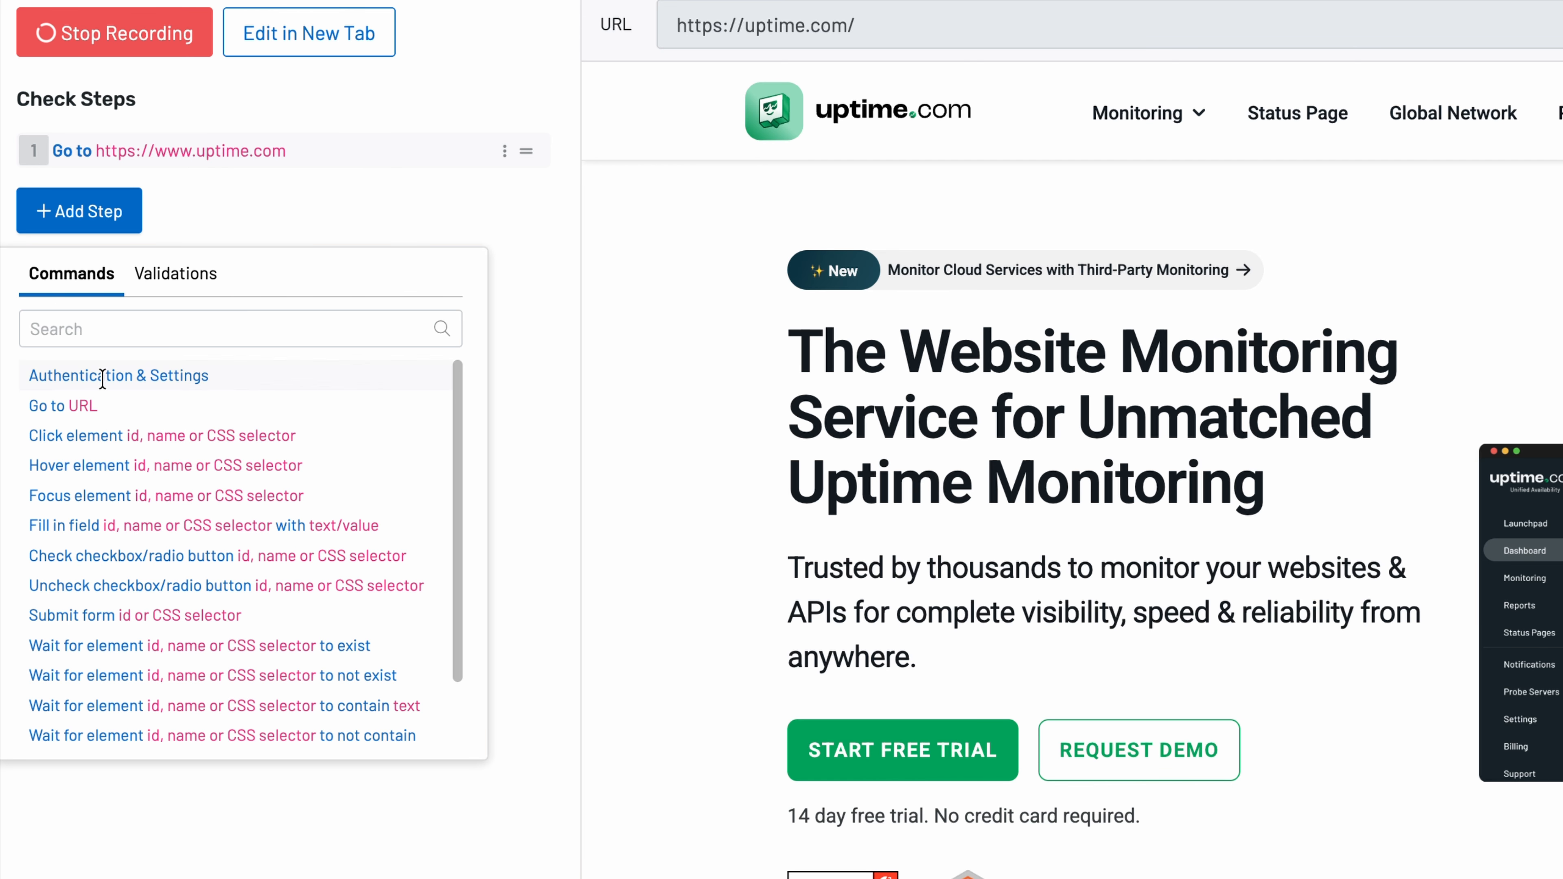
left_click(96, 429)
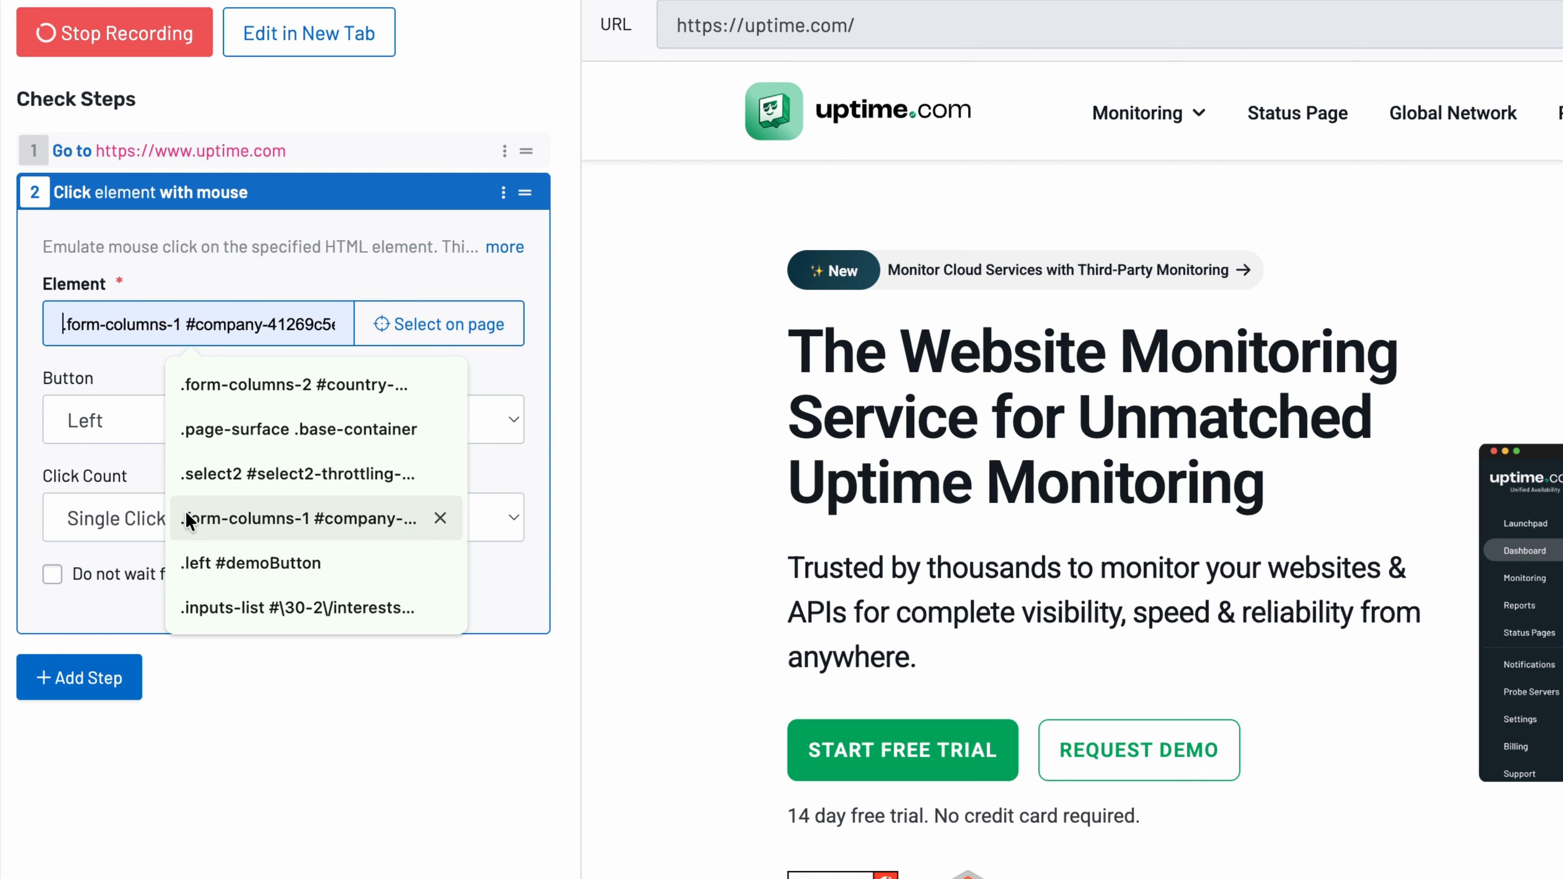
left_click(254, 565)
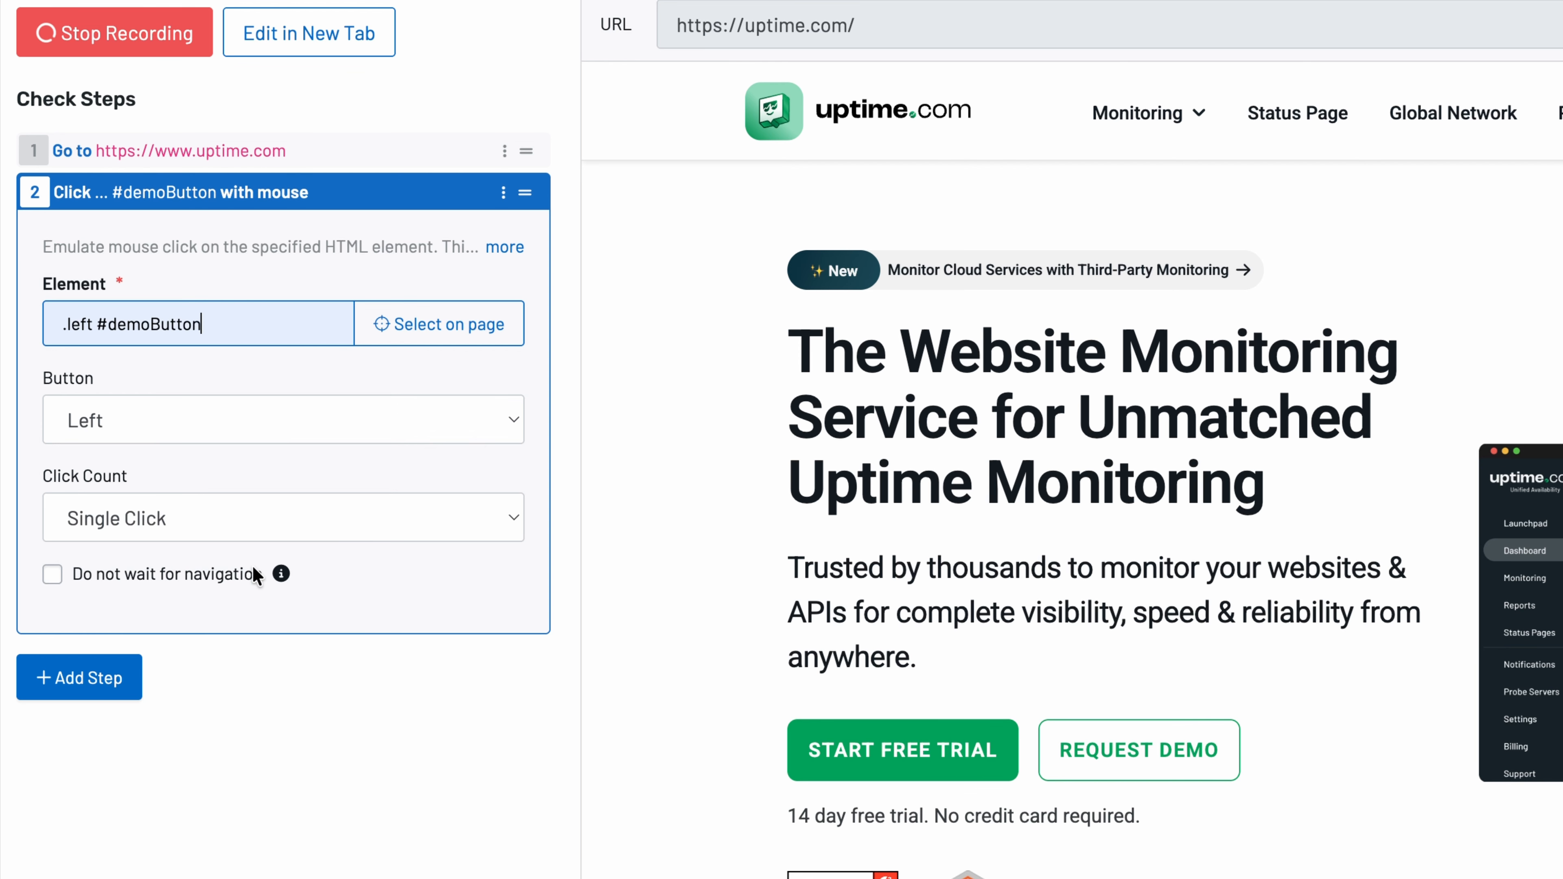
left_click(450, 344)
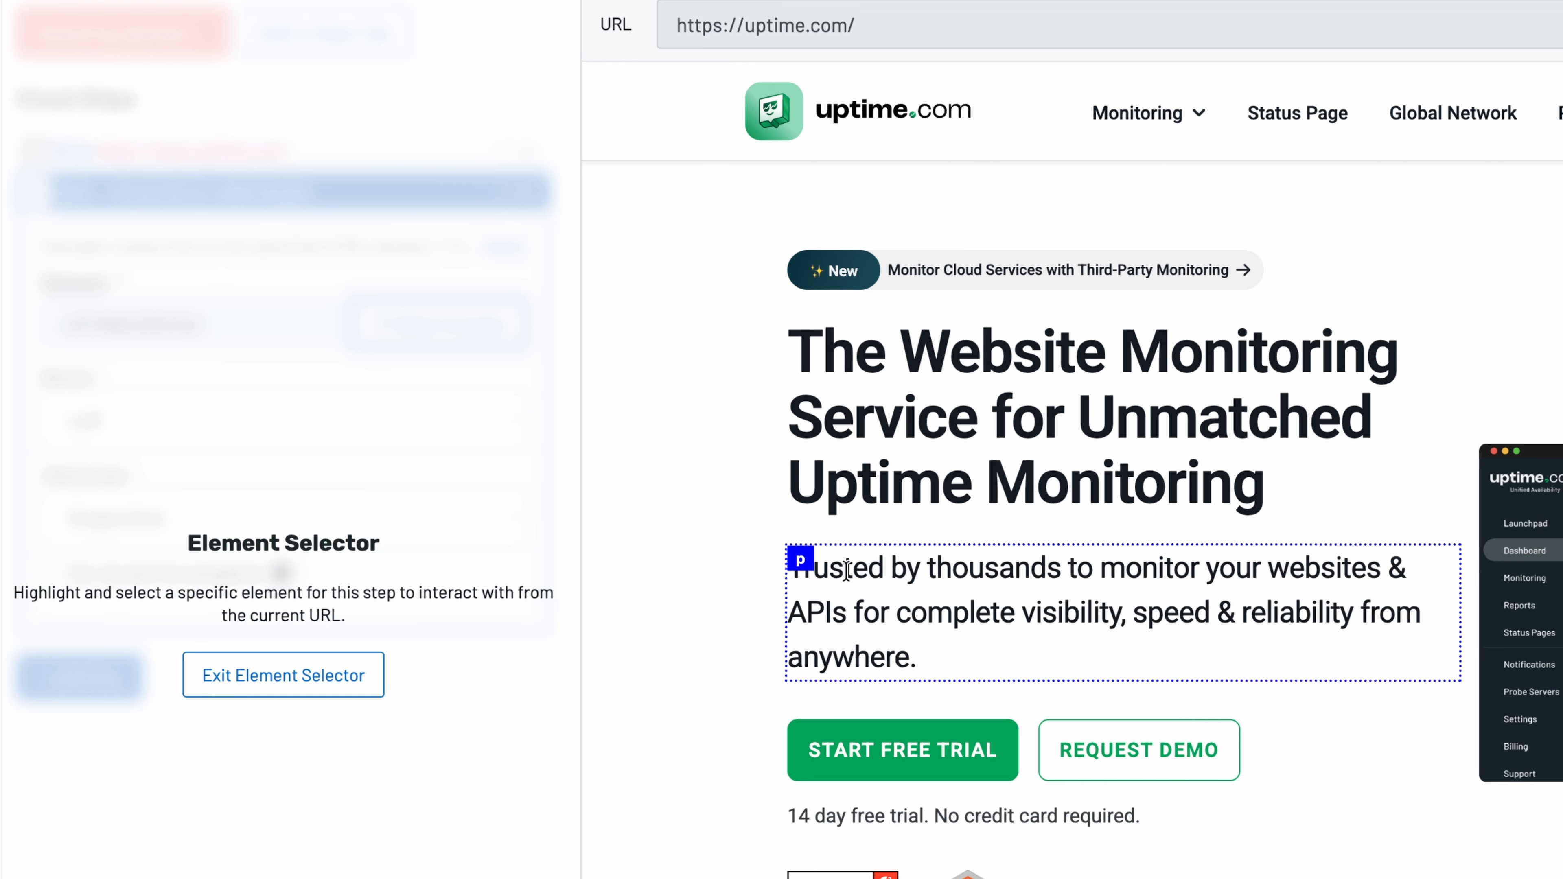
left_click(1220, 758)
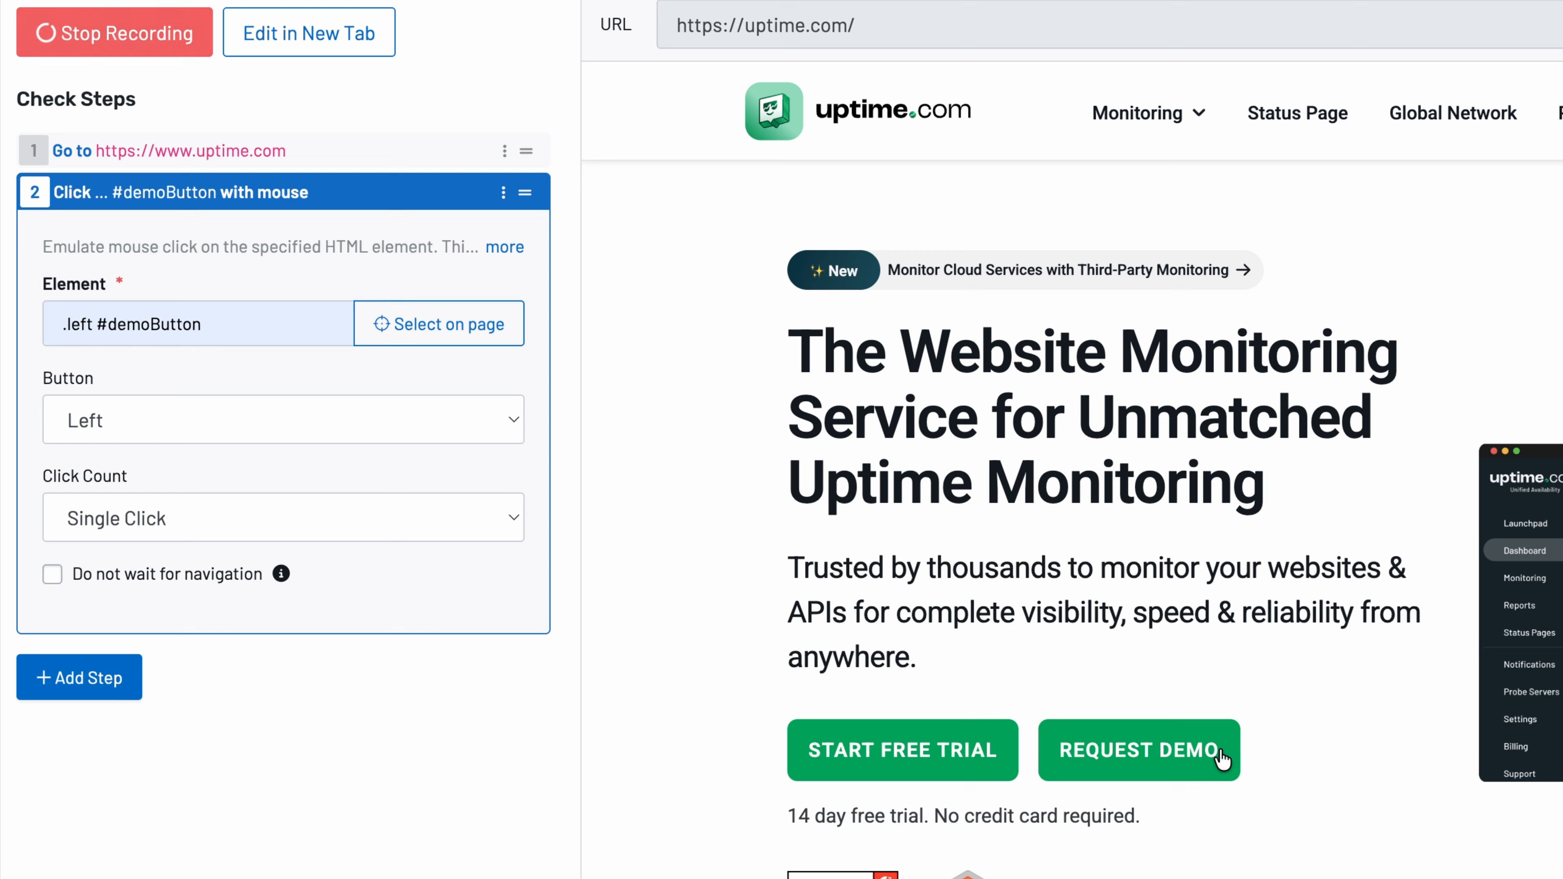
left_click(253, 516)
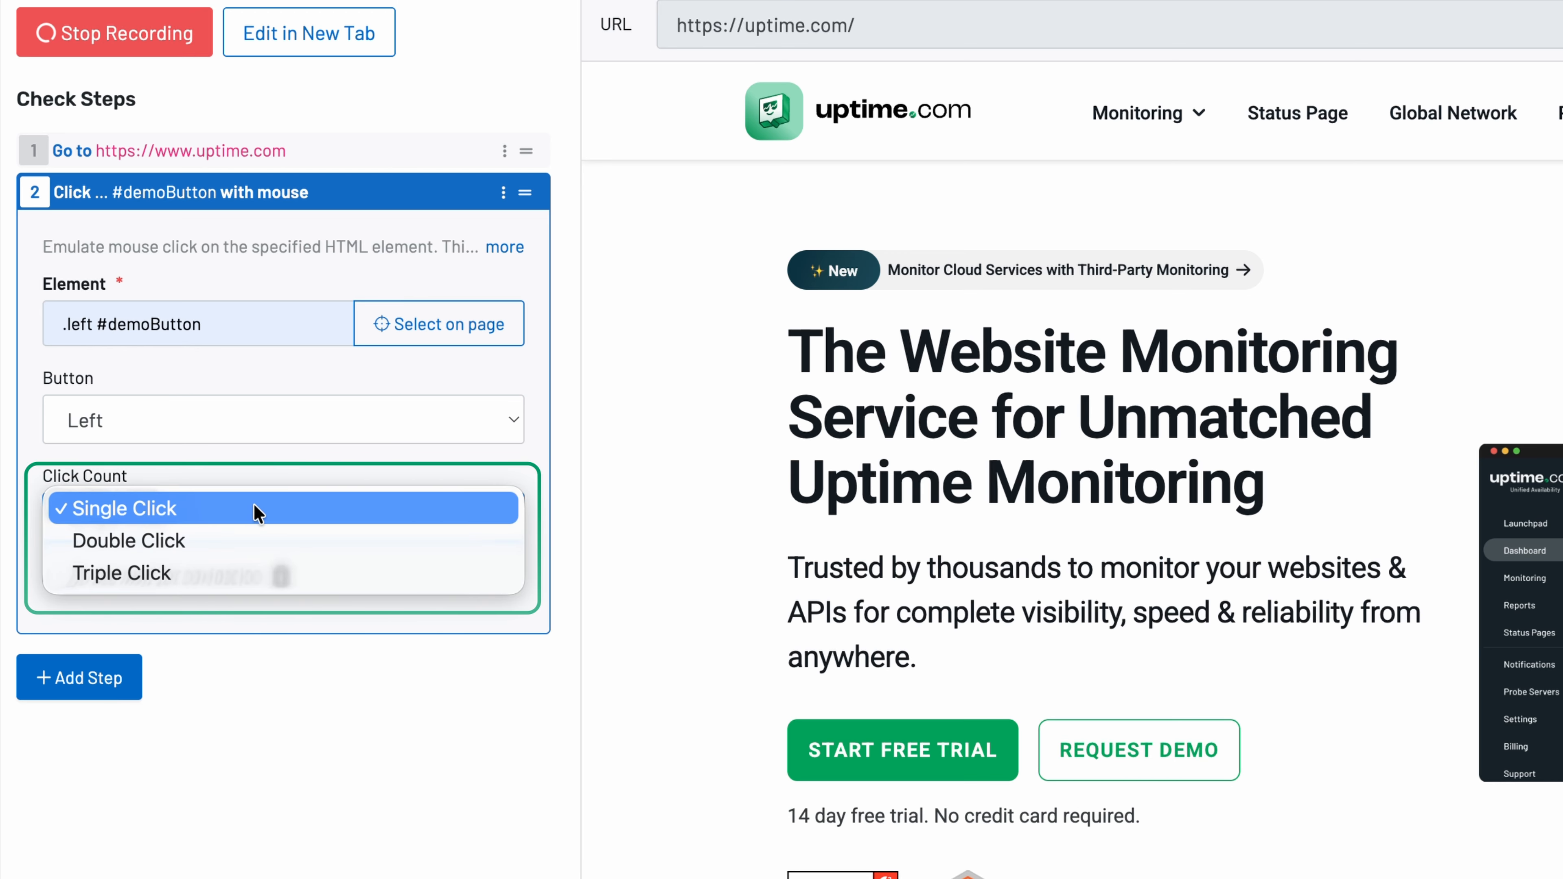
left_click(254, 507)
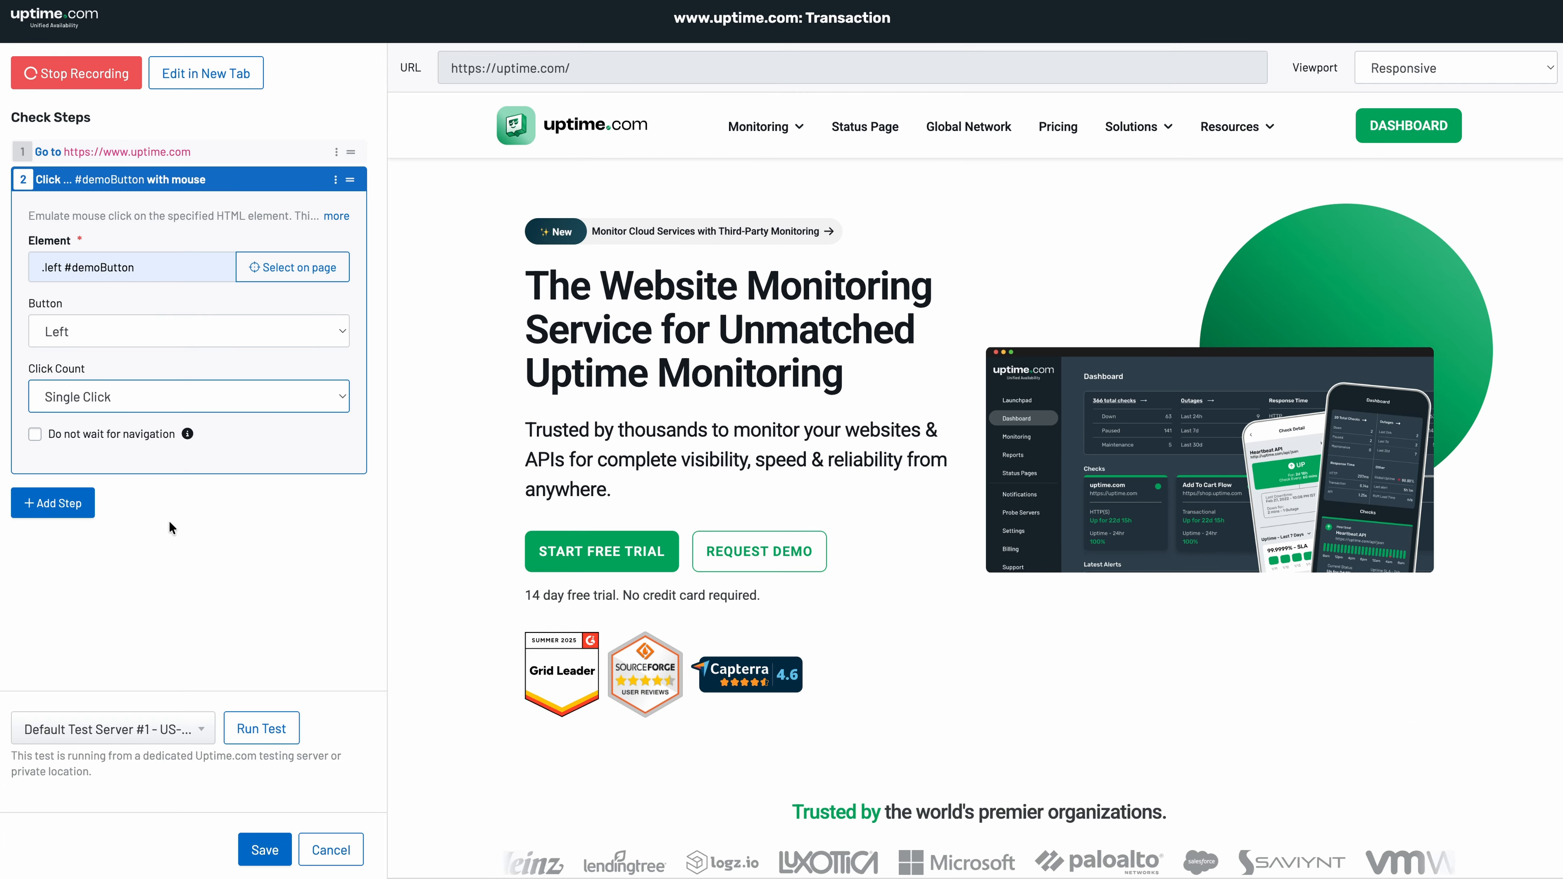
left_click(289, 732)
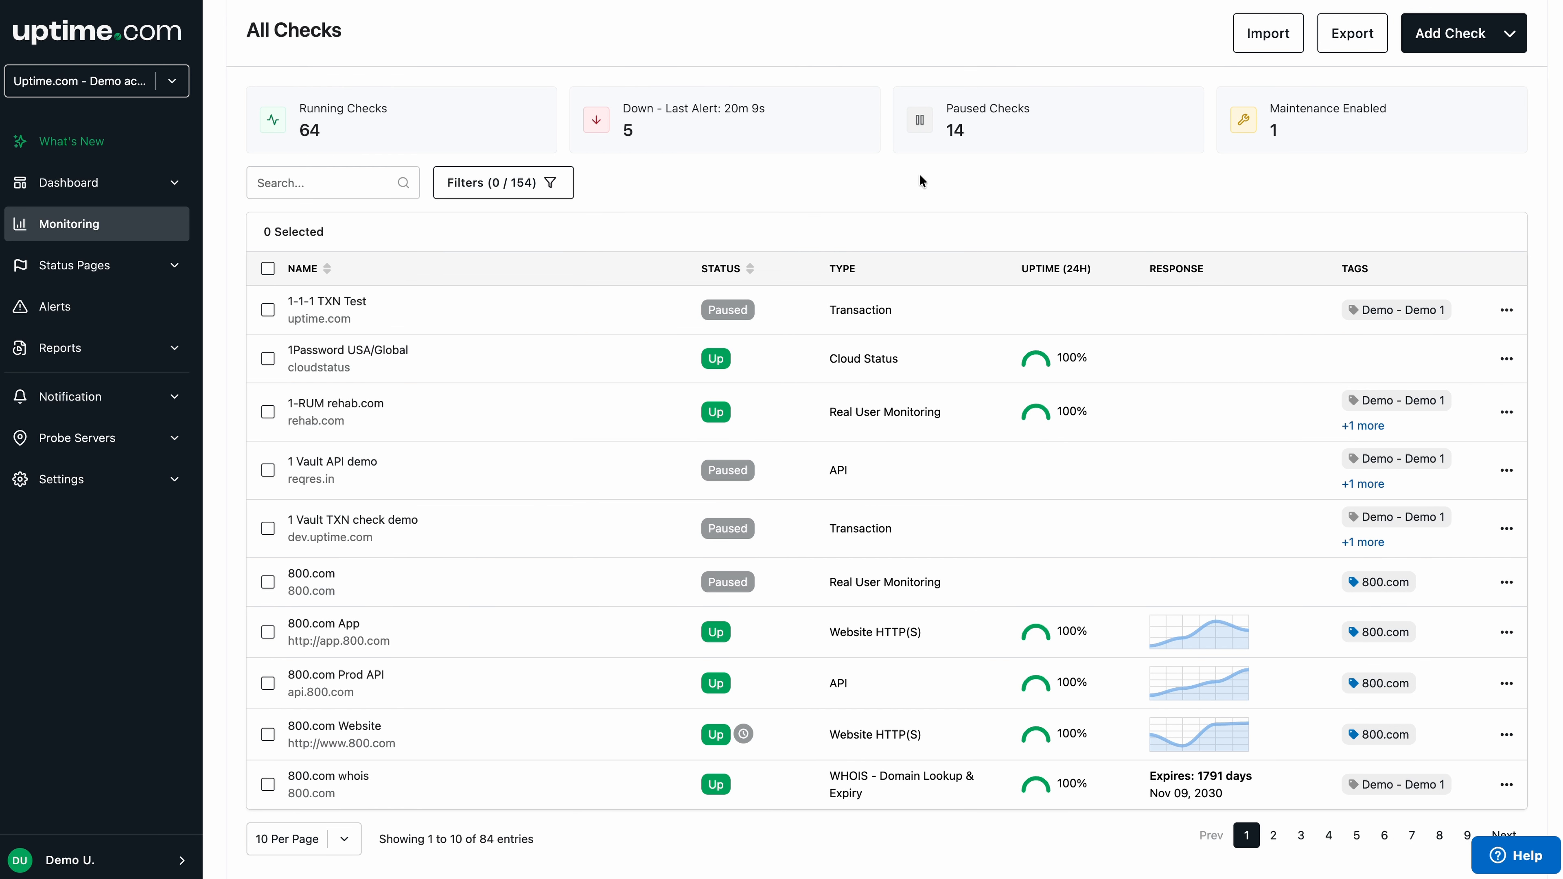
- From the All Checks list, start creating a new check
left_click(1418, 48)
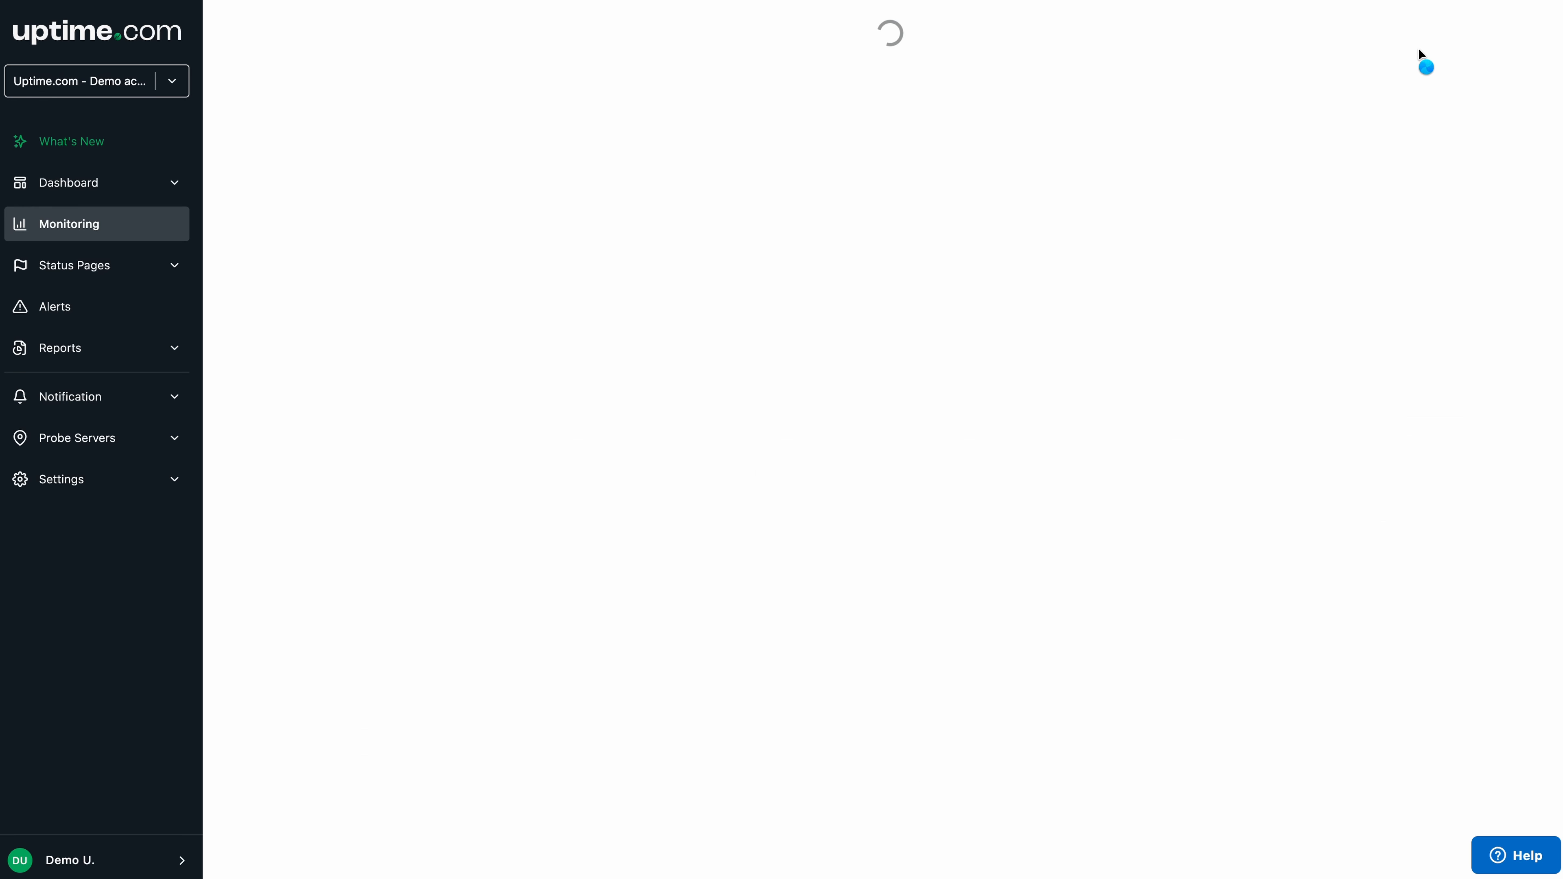
left_click(590, 213)
type("tra")
left_click(587, 282)
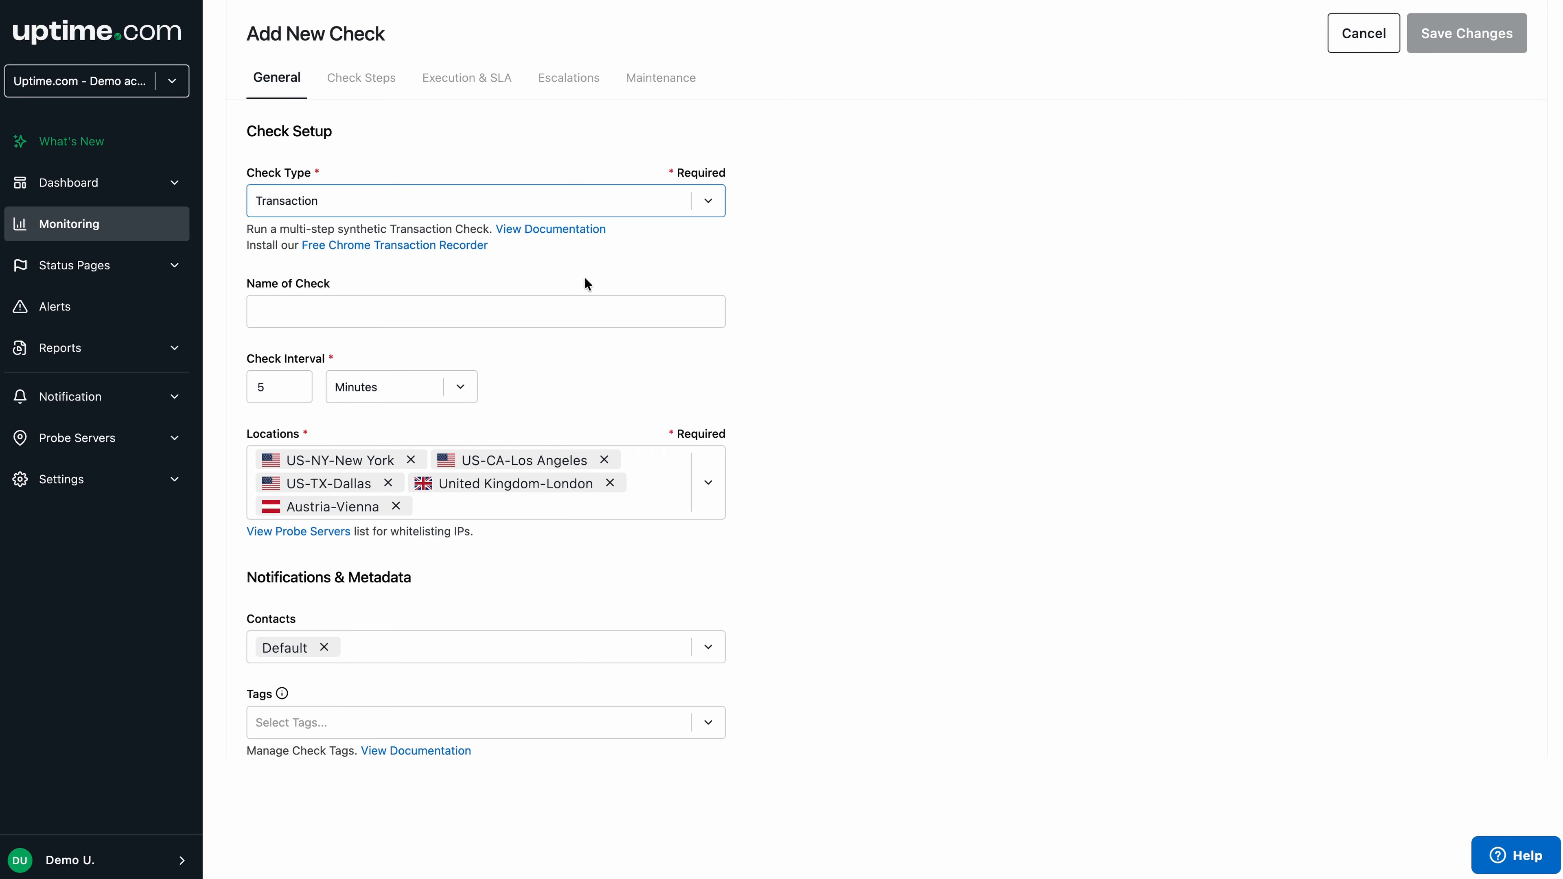
left_click(394, 92)
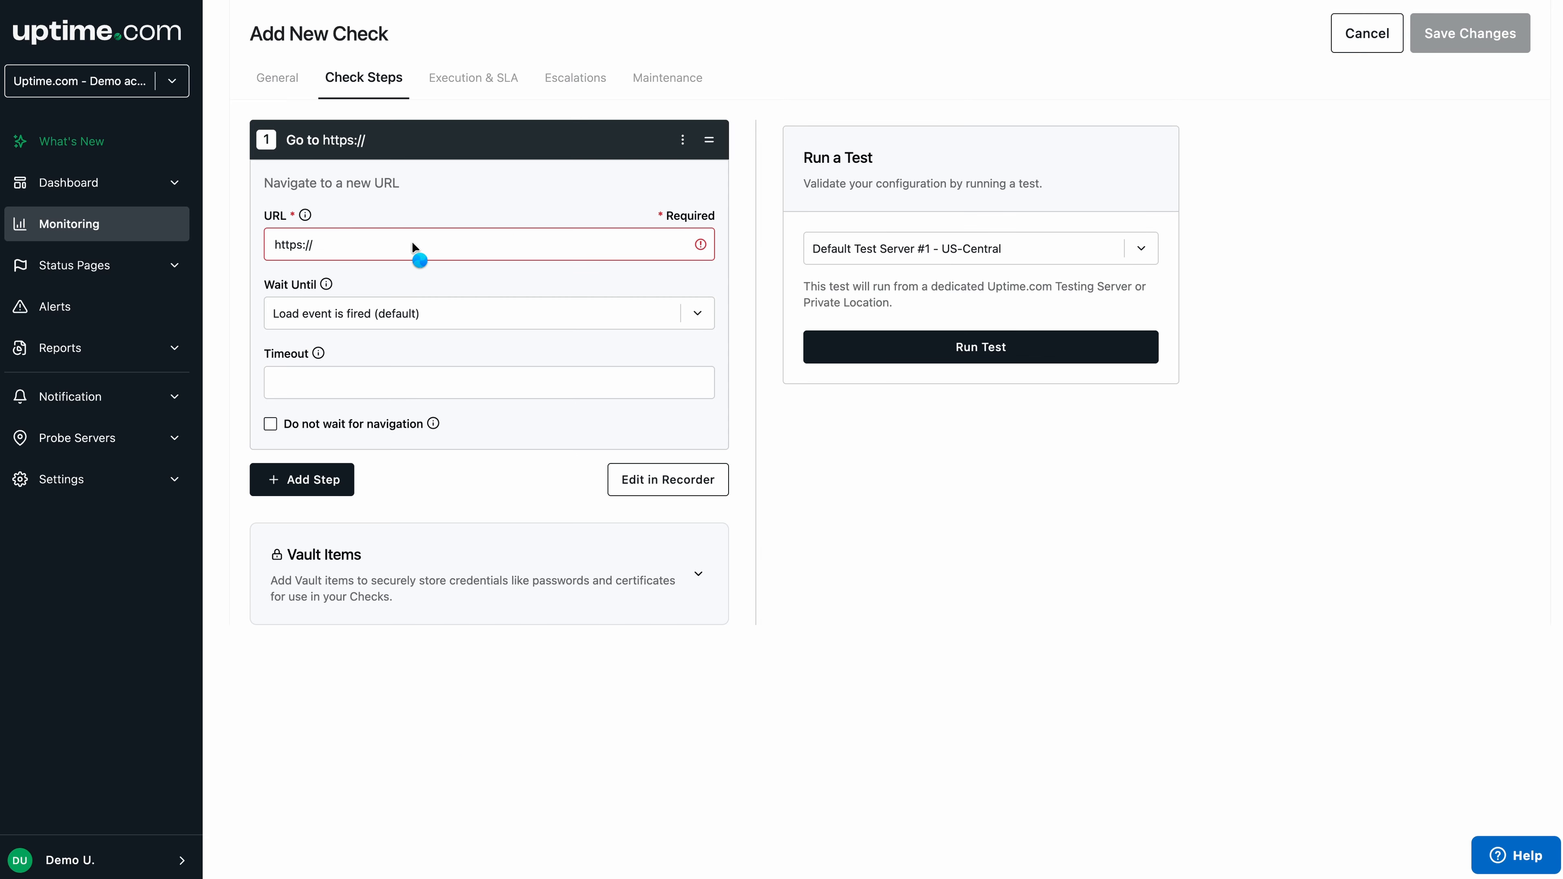
left_click(411, 241)
left_click(499, 290)
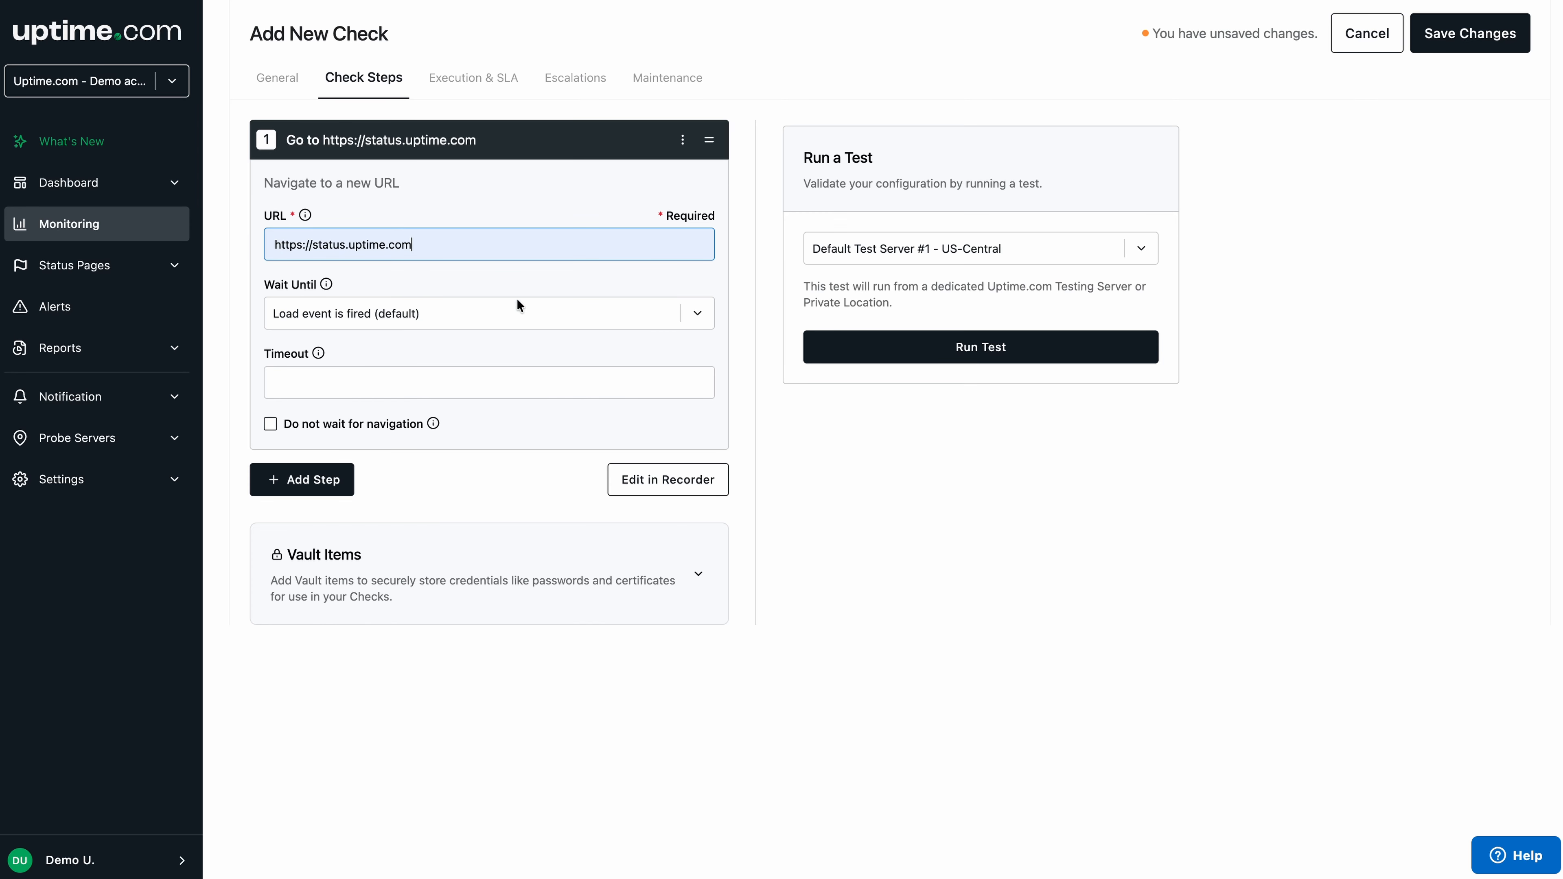
- Open the check in the recorder, start recording, and record clicking Subscribe to updates
left_click(666, 480)
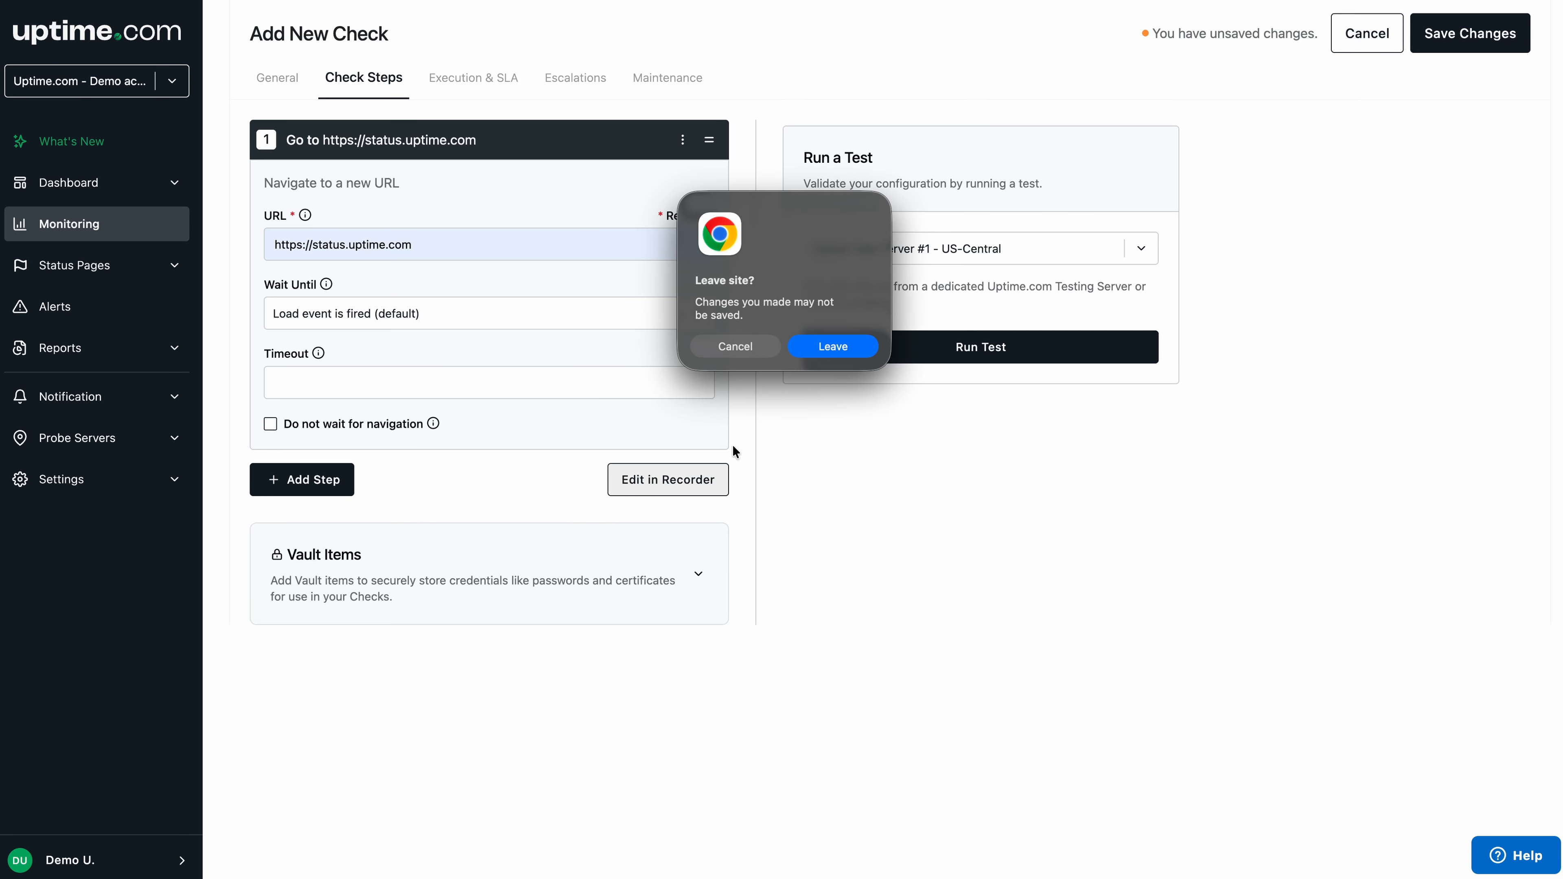
left_click(815, 347)
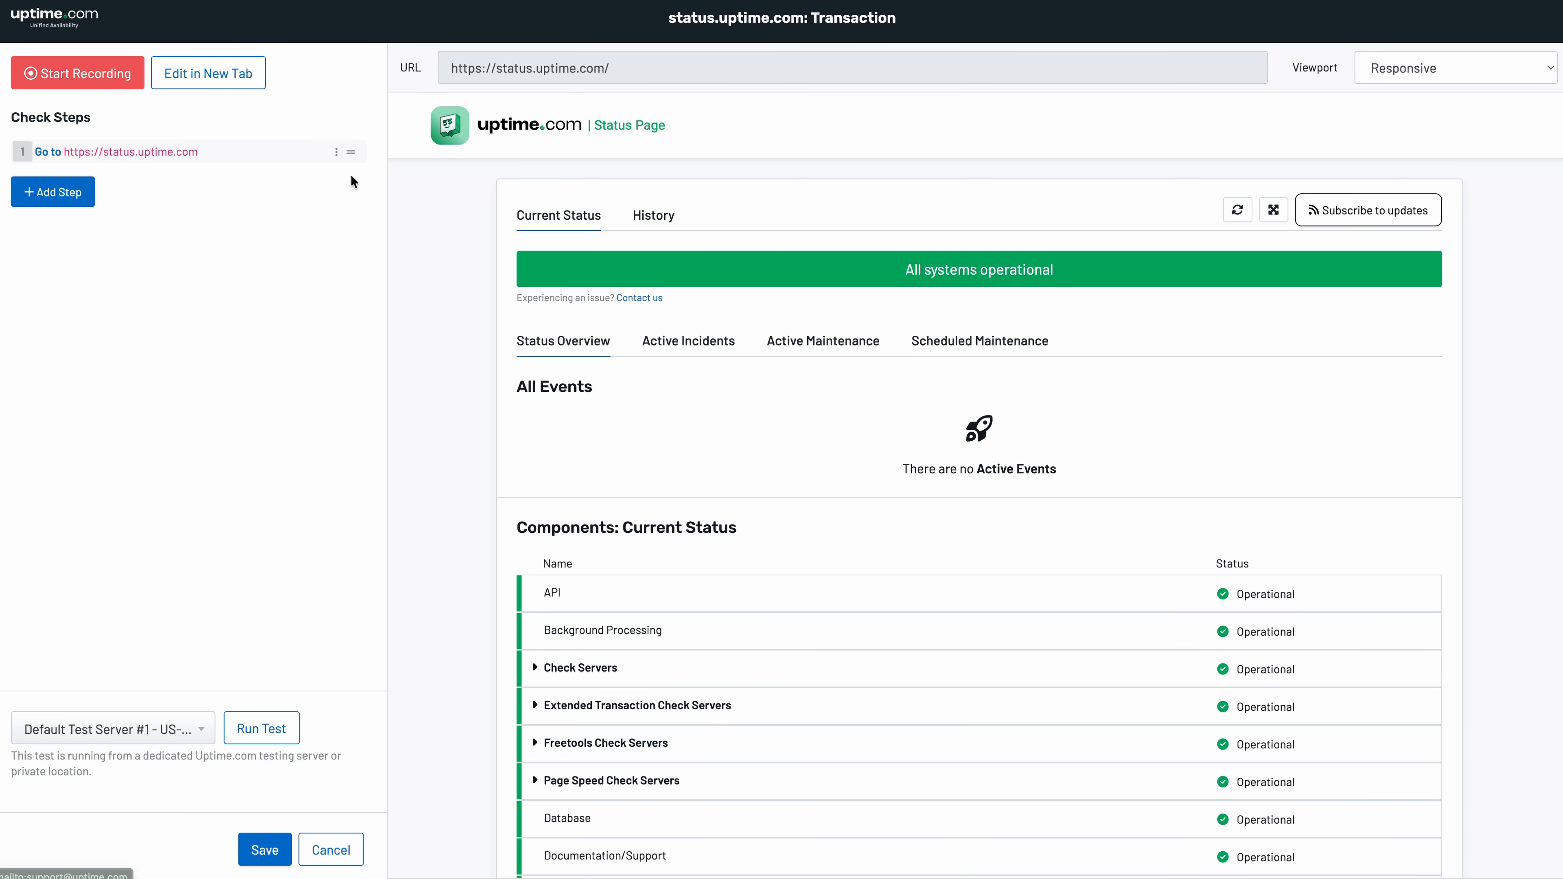
left_click(132, 93)
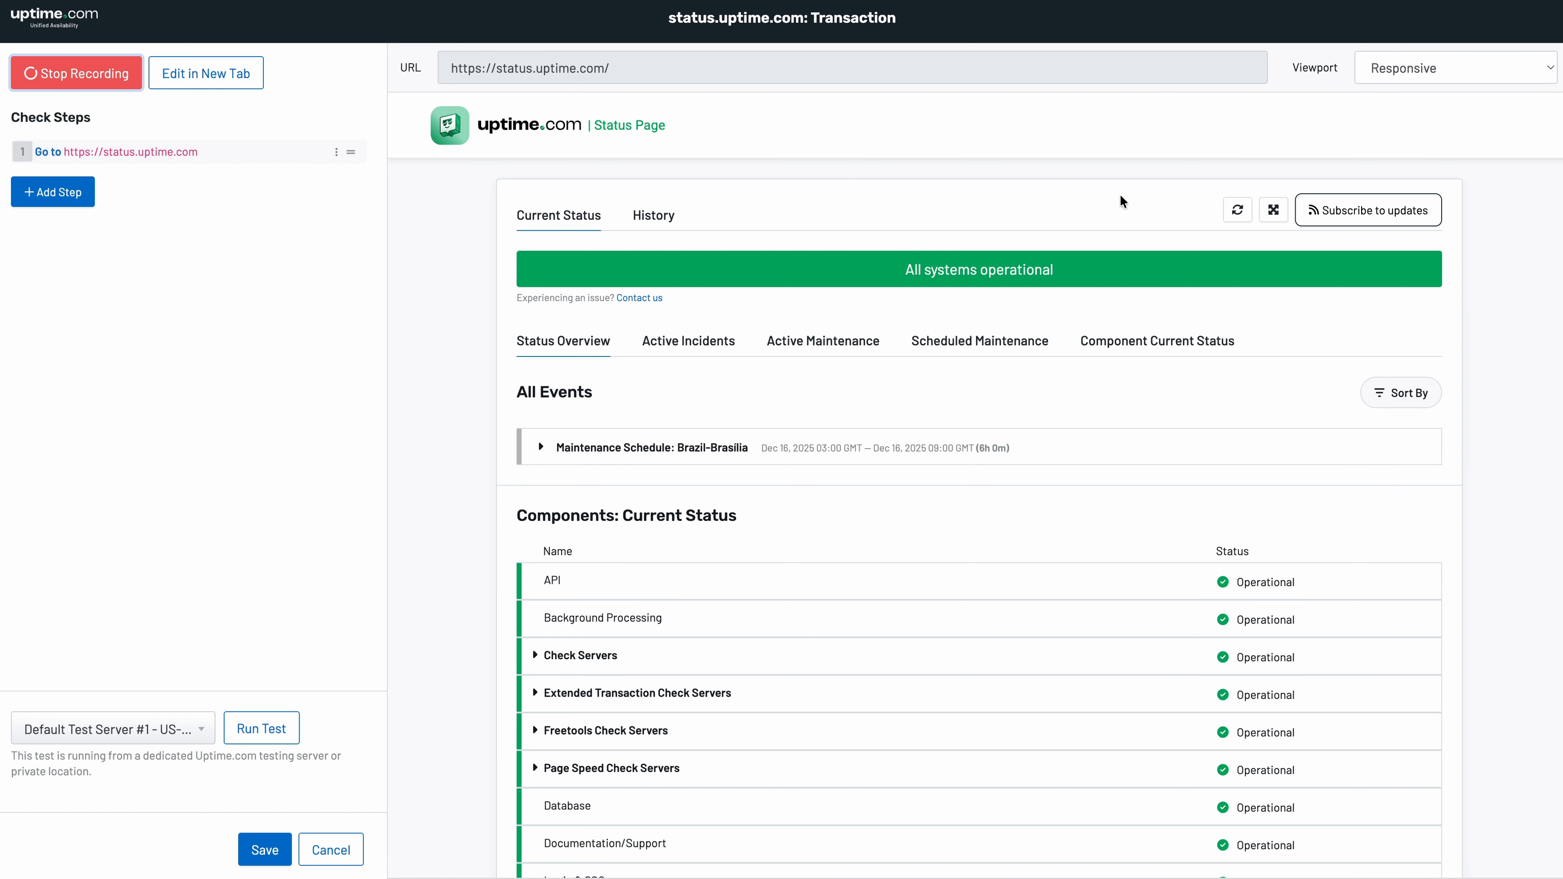
left_click(1321, 226)
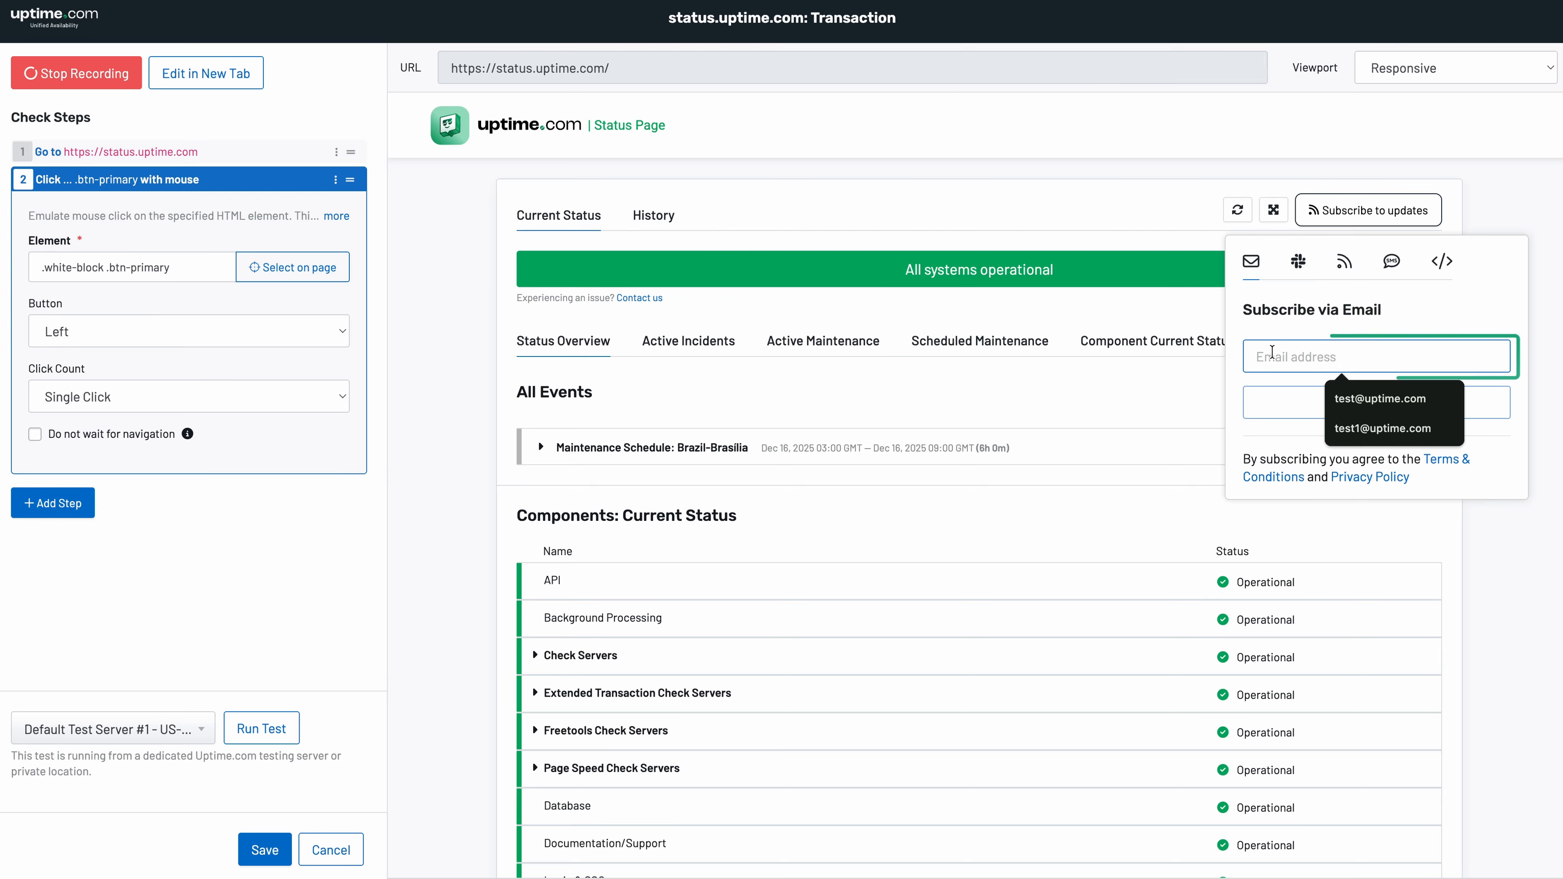
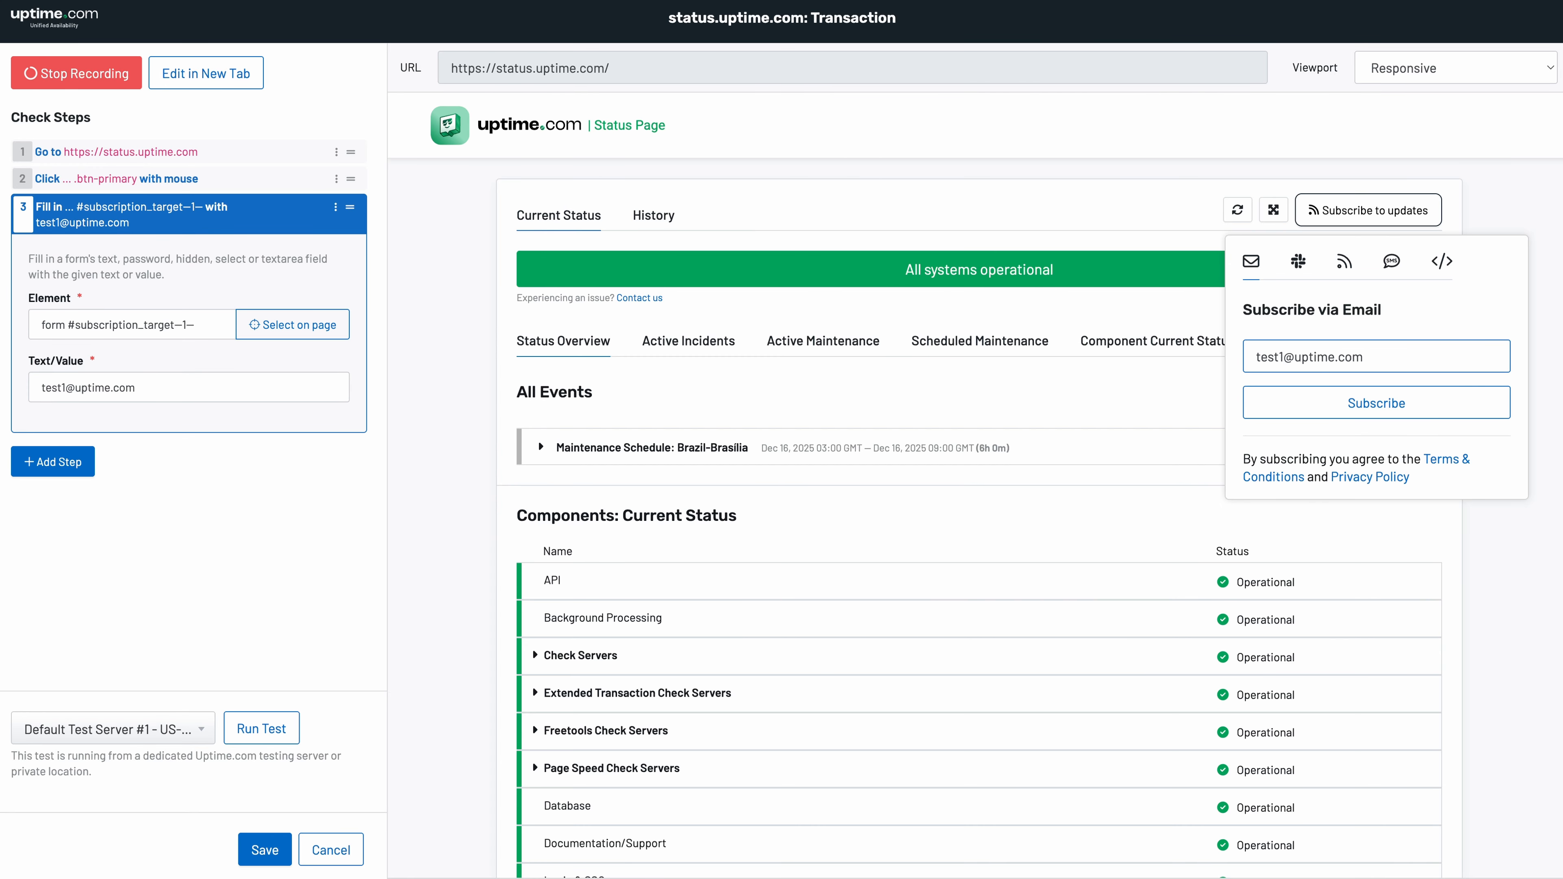
- Record entering a subscriber email address and clicking Subscribe, then test-run the four steps
left_click(1304, 401)
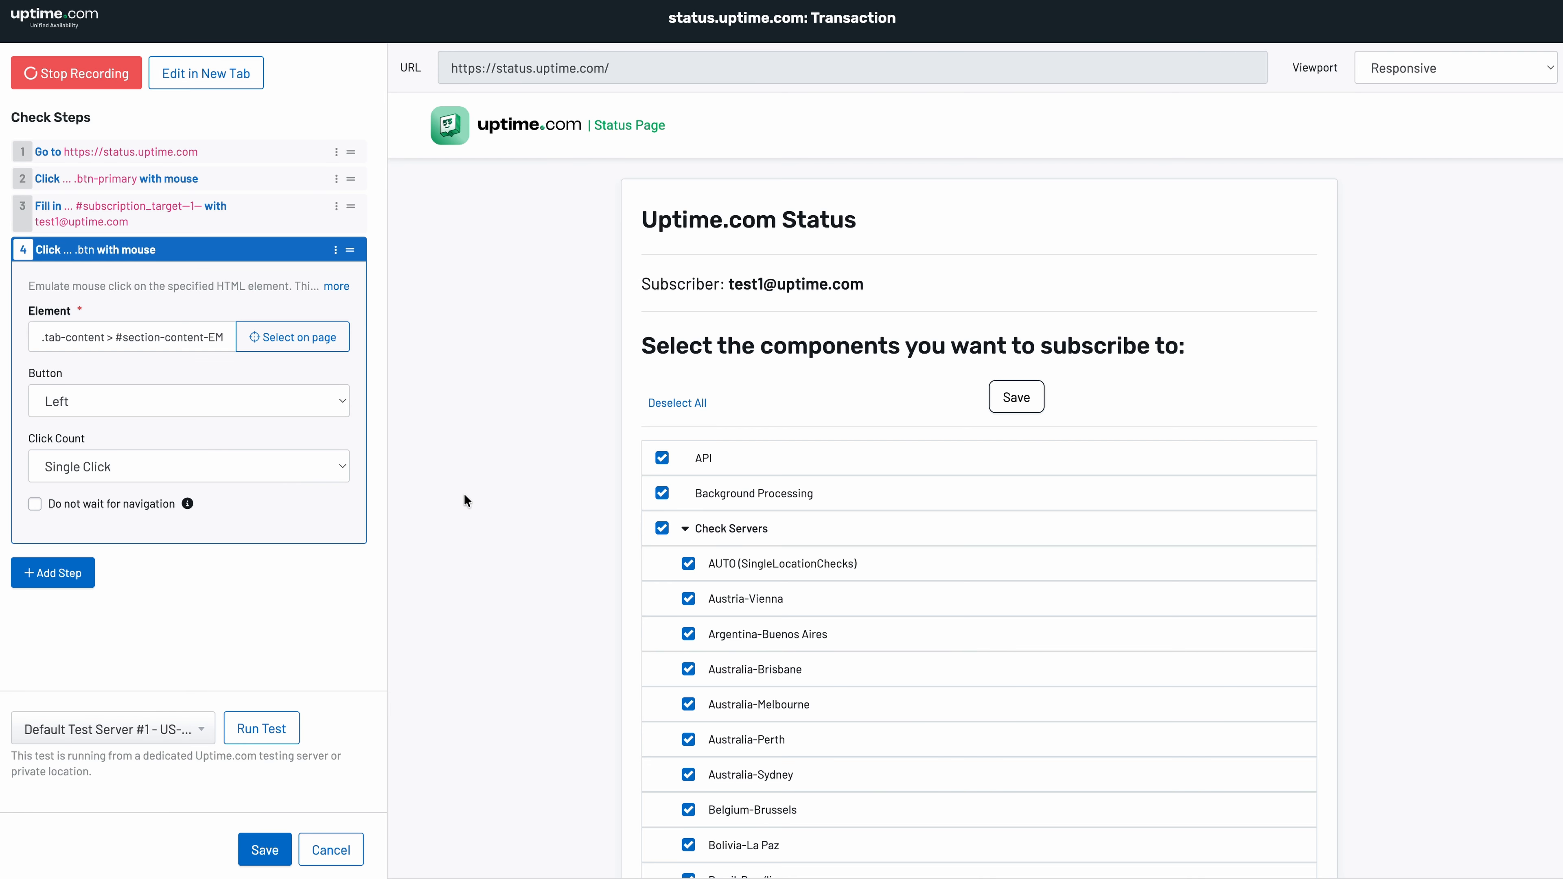
left_click(296, 718)
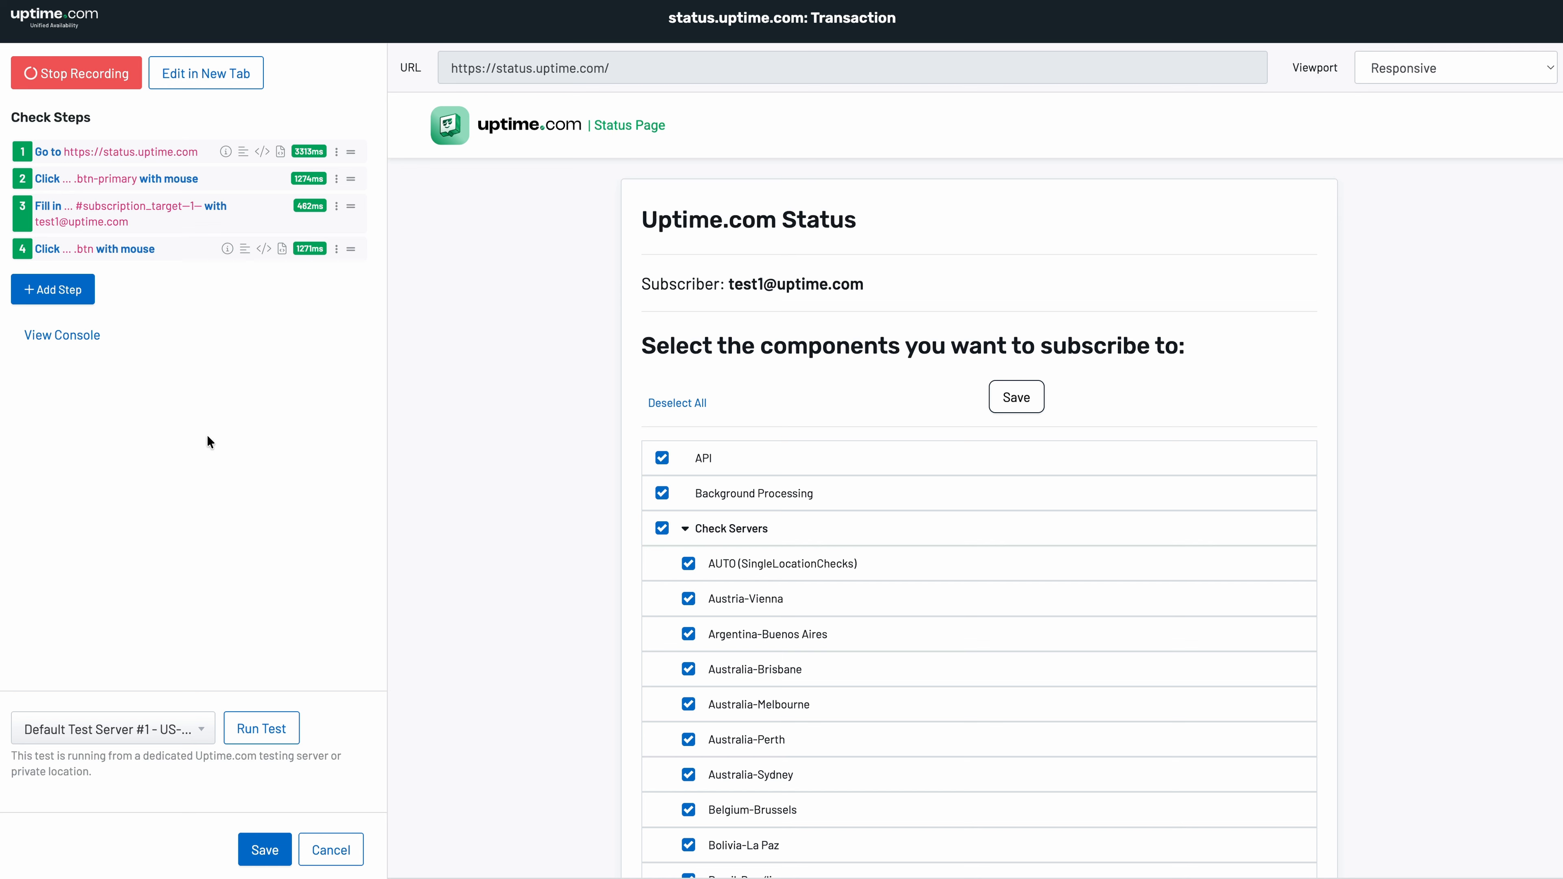
- Add an 'Element should exist' validation on the Save button (.subscriptionComponentList .btn) and test-run all five steps
left_click(89, 306)
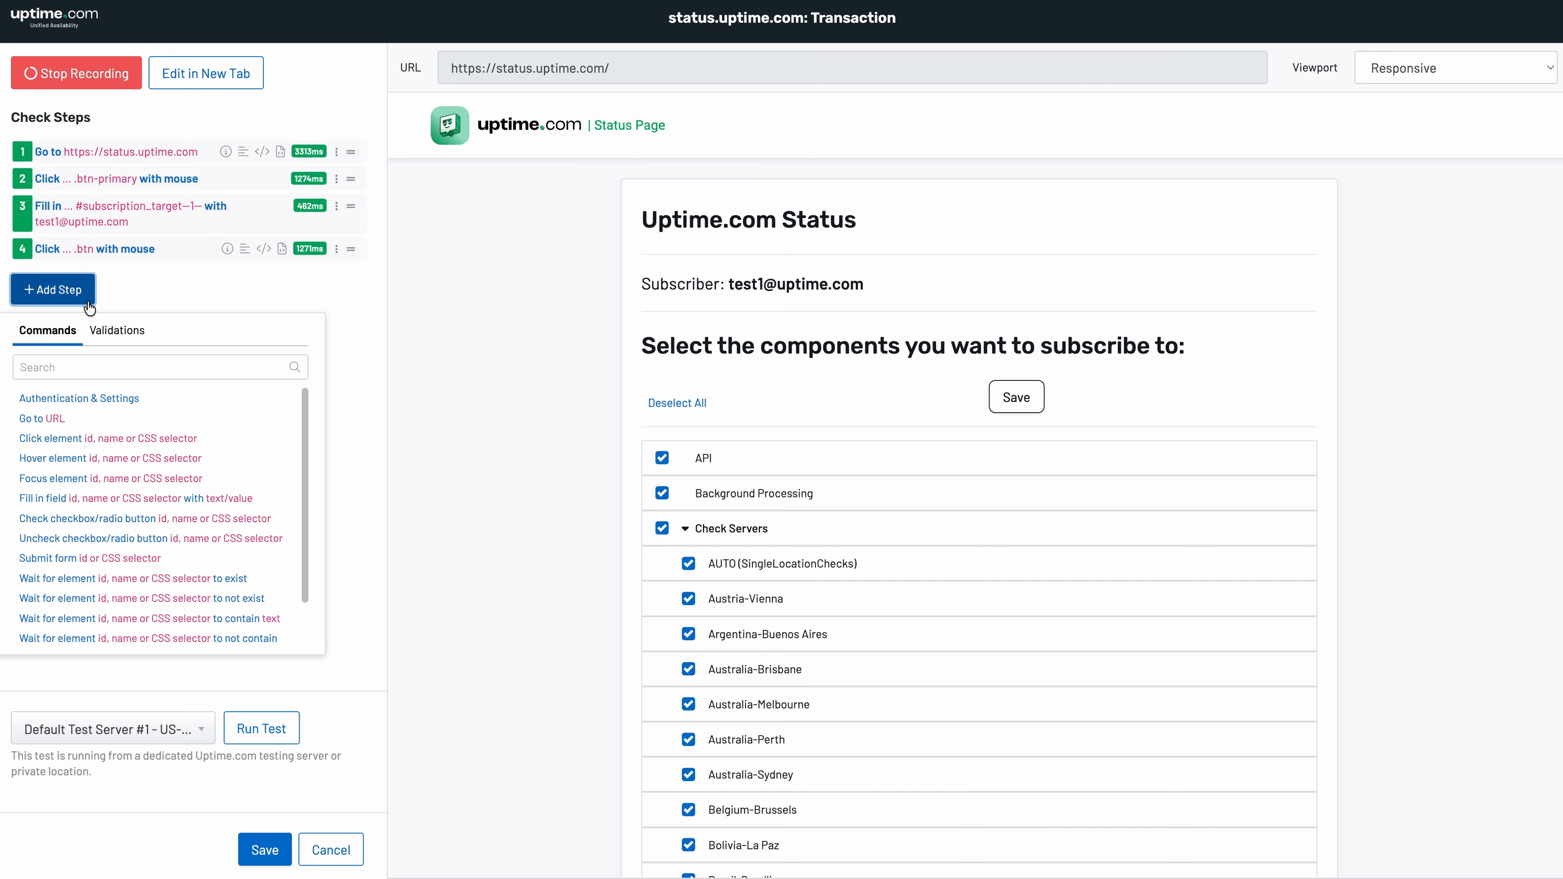
left_click(108, 335)
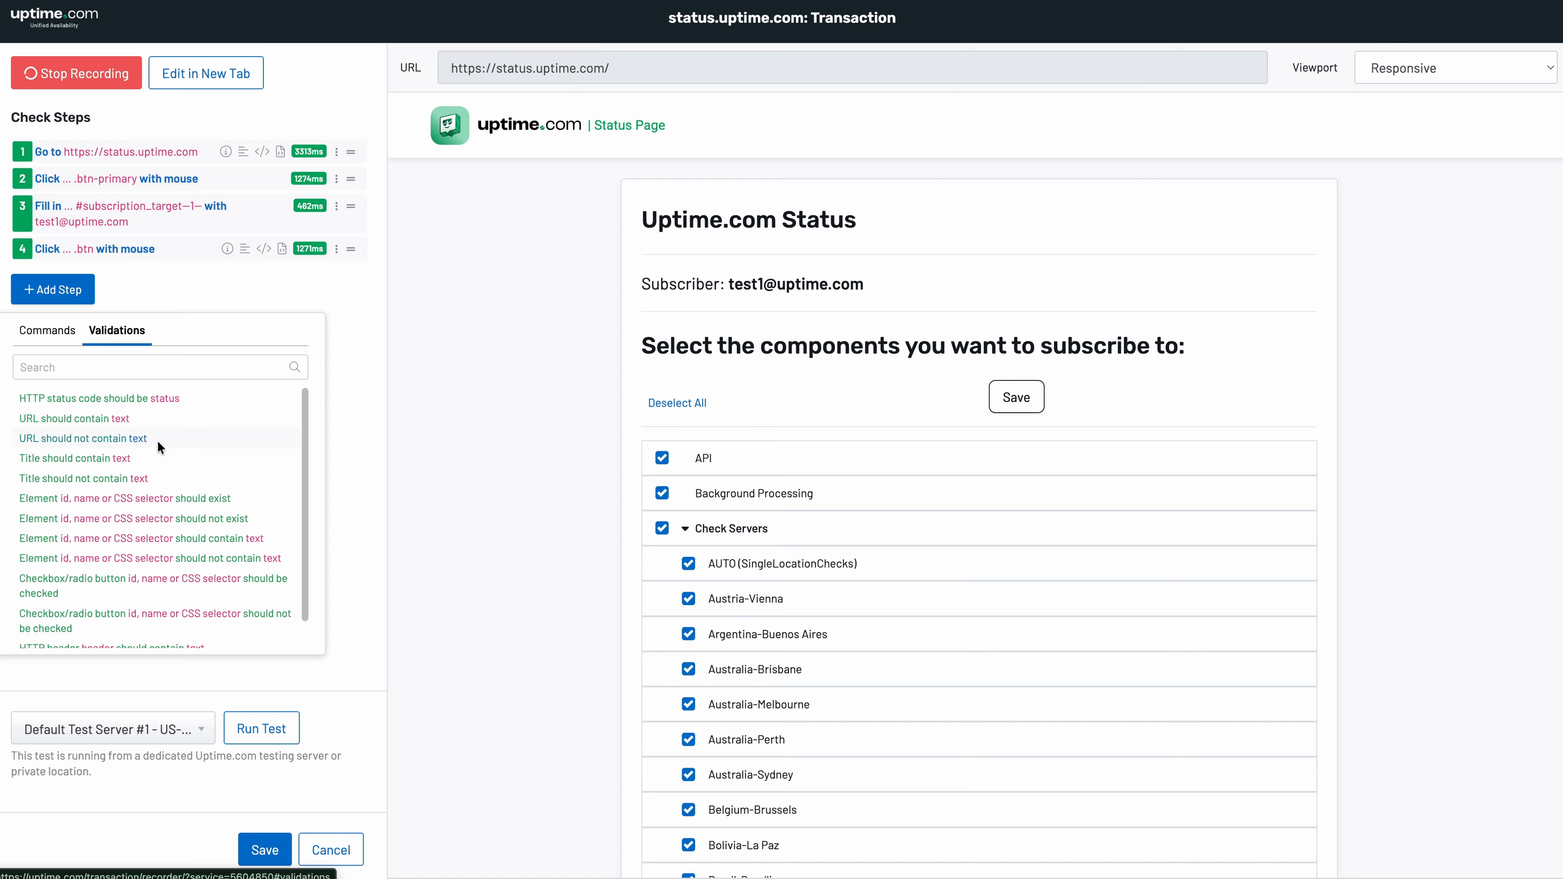
left_click(184, 499)
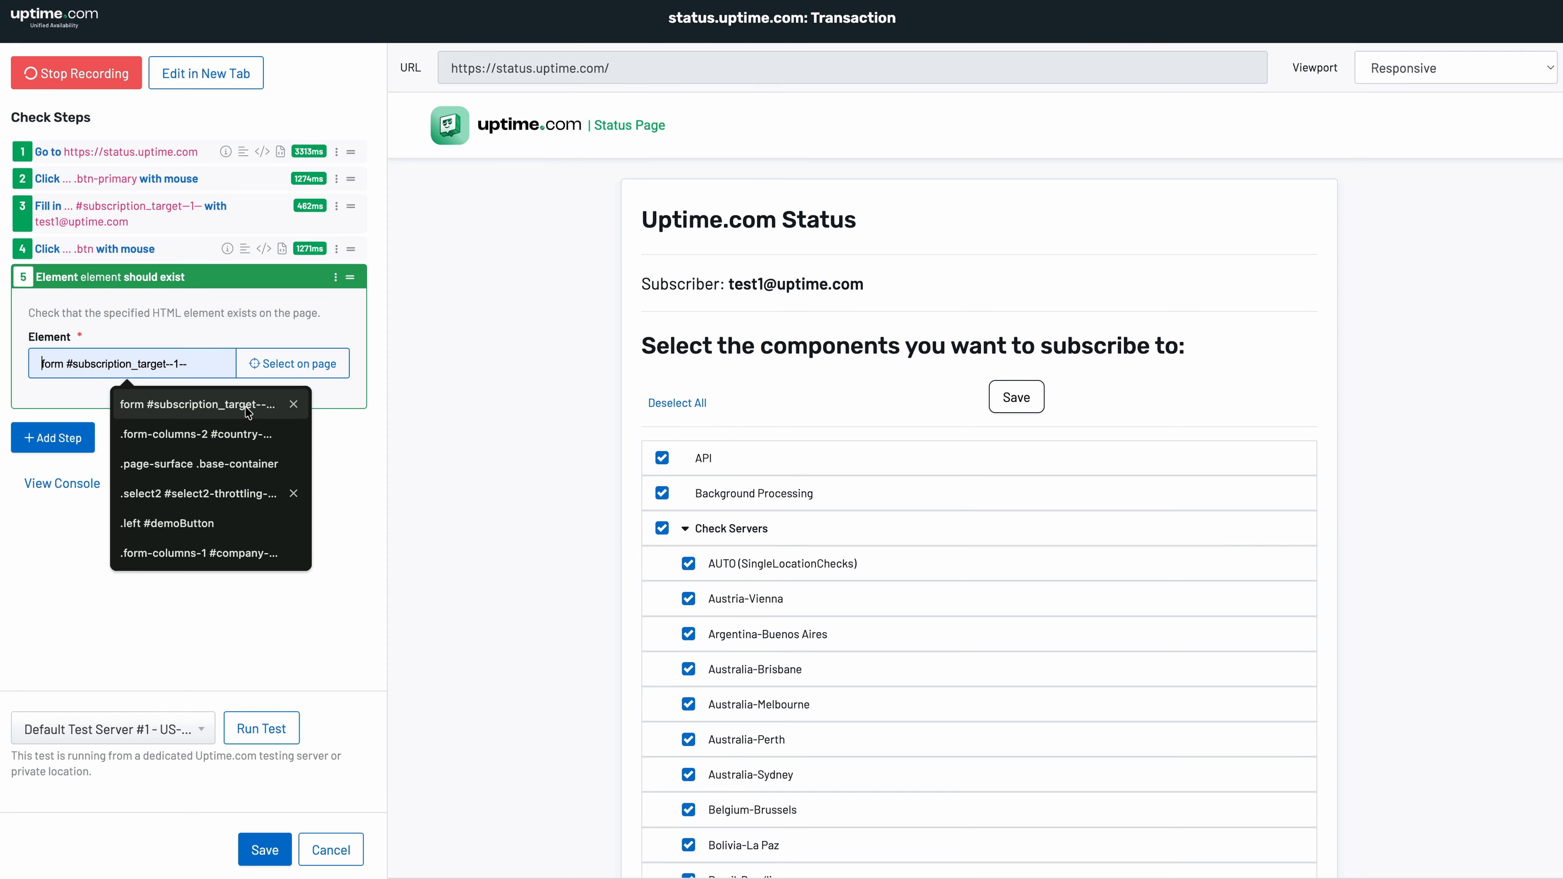
left_click(289, 366)
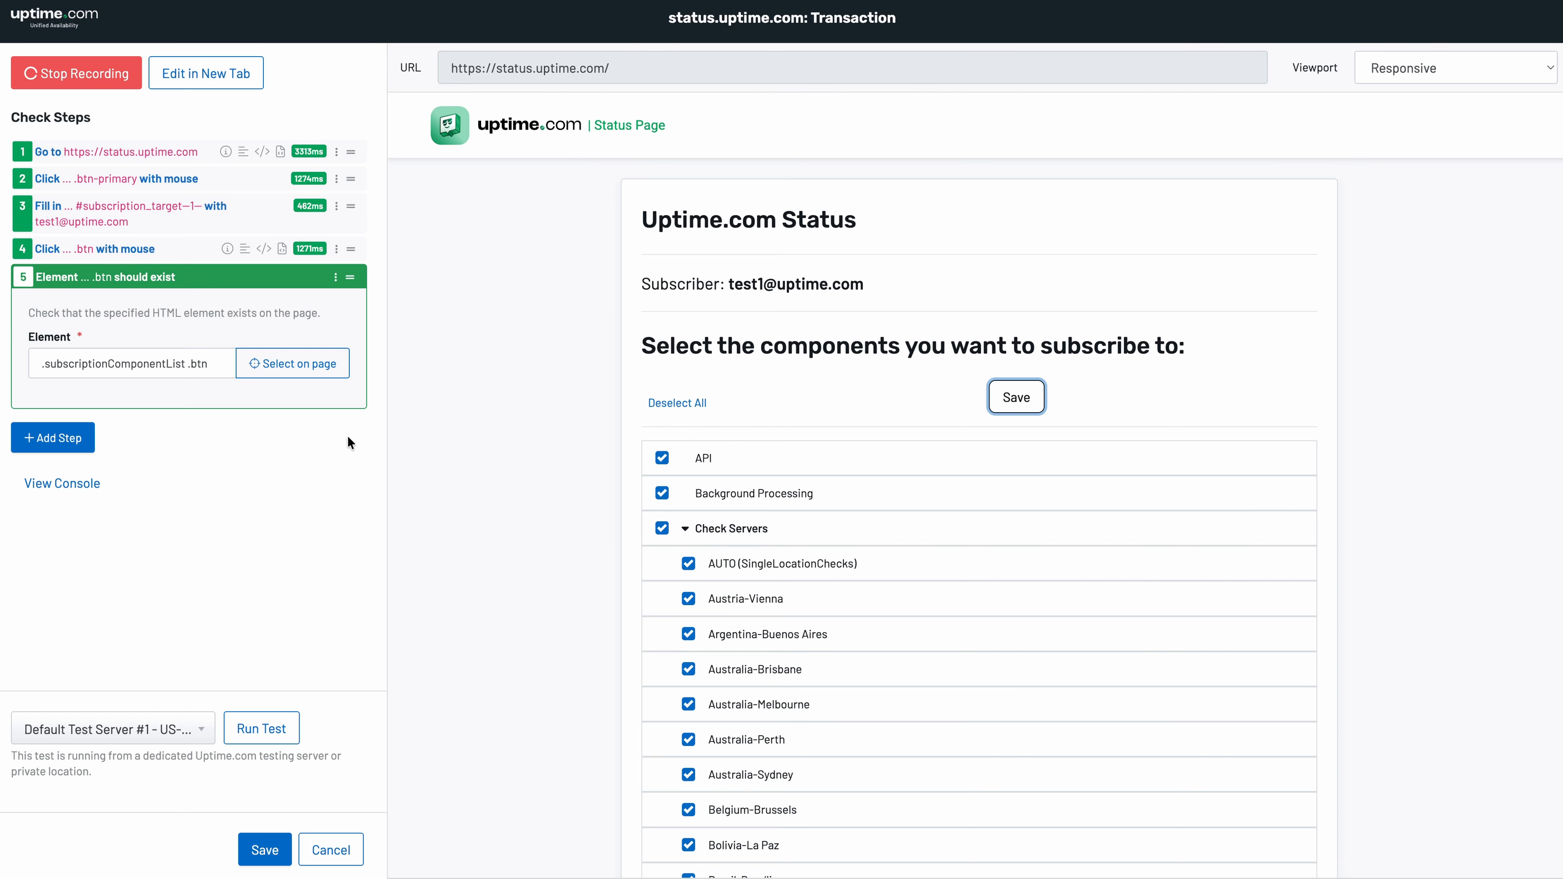
left_click(295, 737)
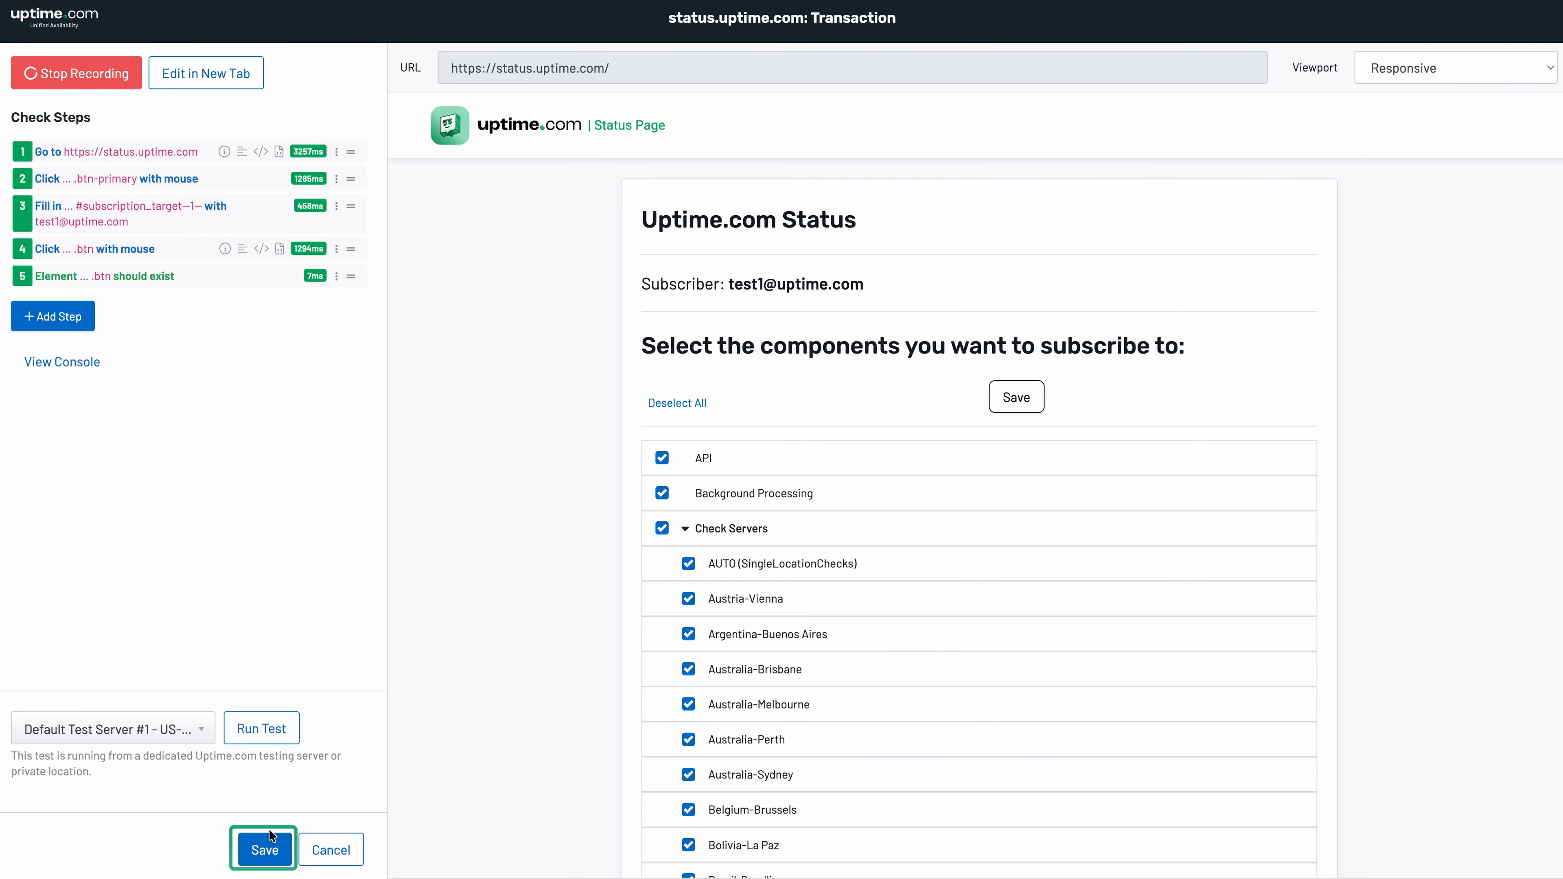
- Save the status.uptime.com Transaction check and review its five steps on Check Steps
left_click(265, 850)
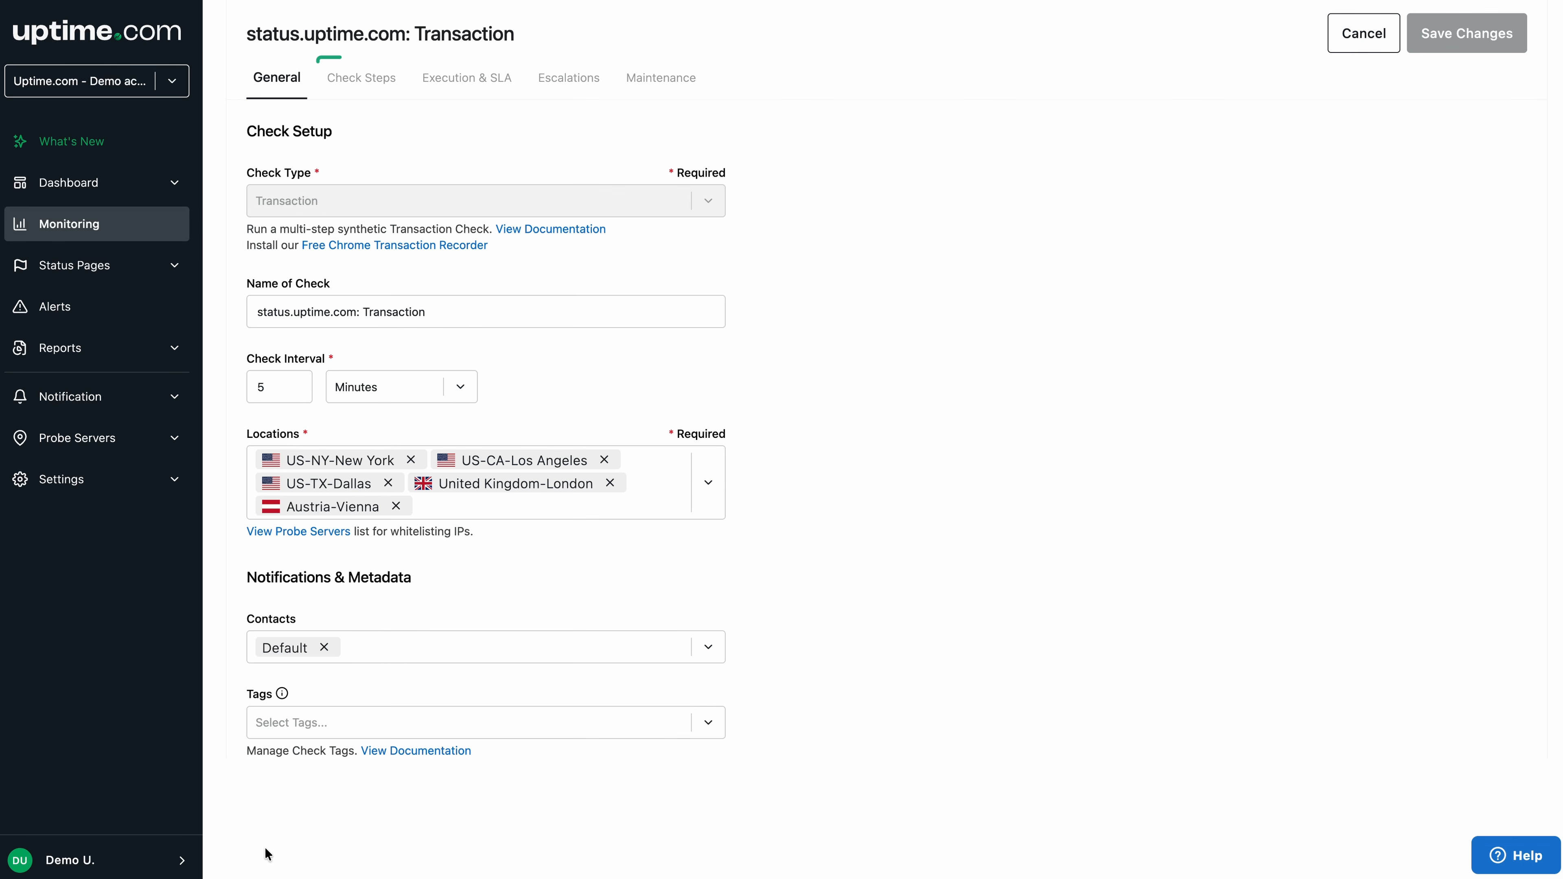
left_click(399, 88)
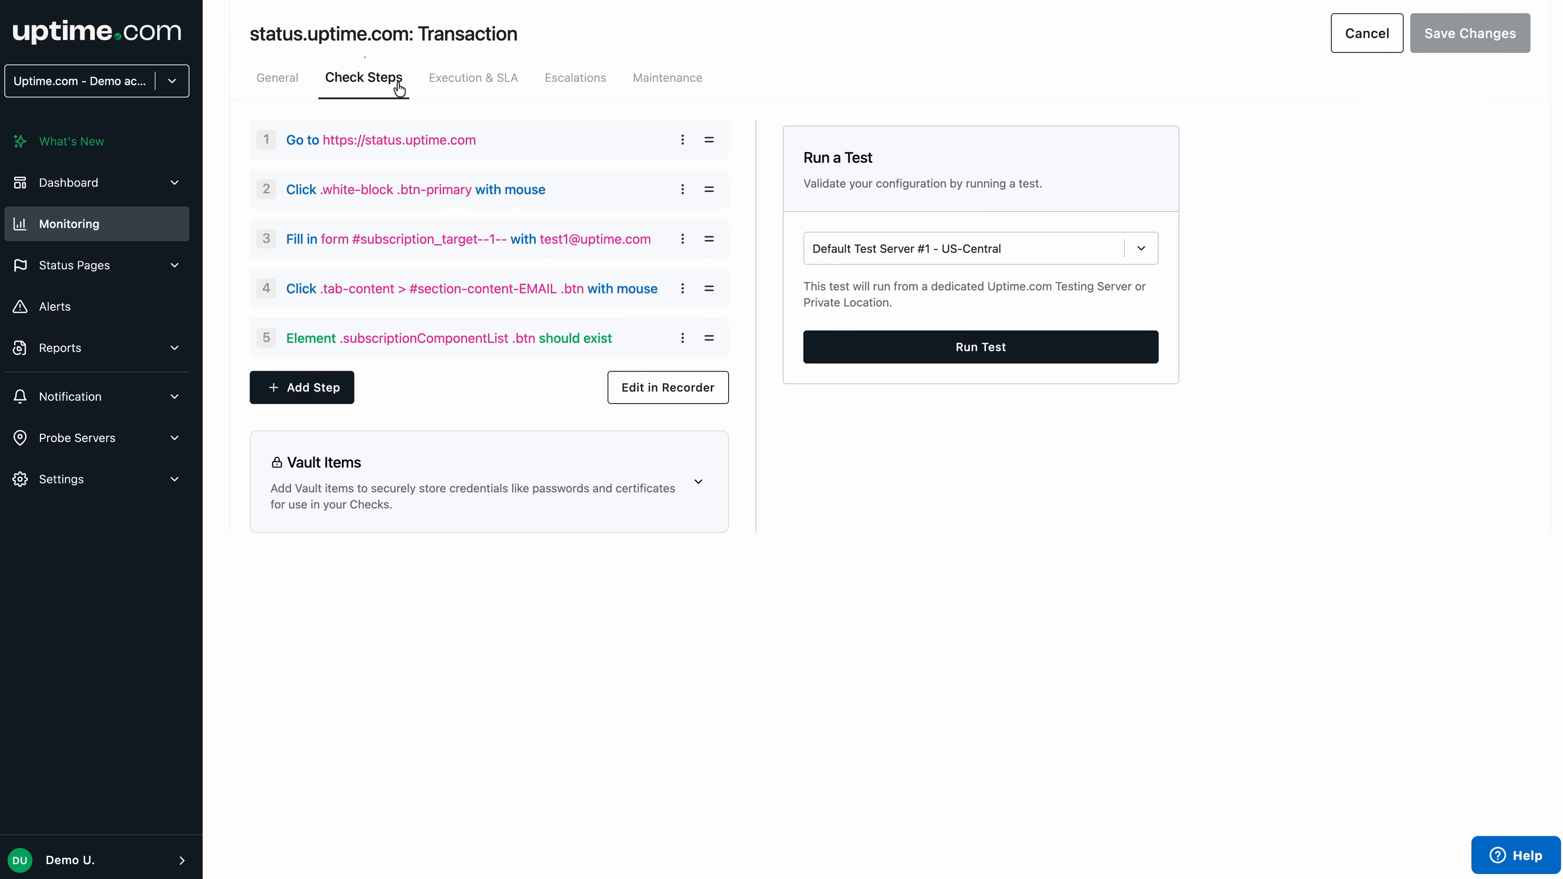